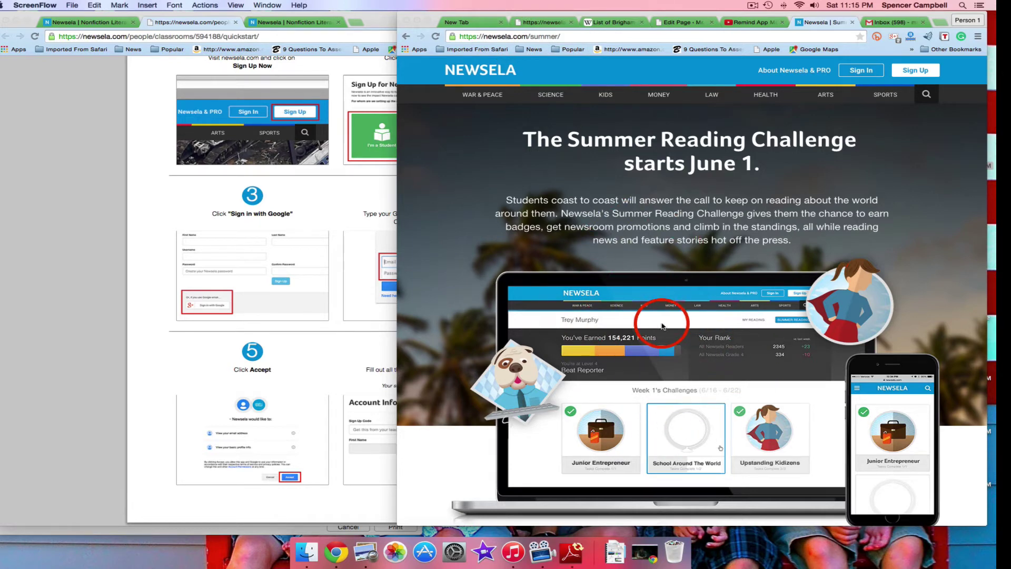
scroll(666, 305, "down", 3)
scroll(662, 326, "up", 1)
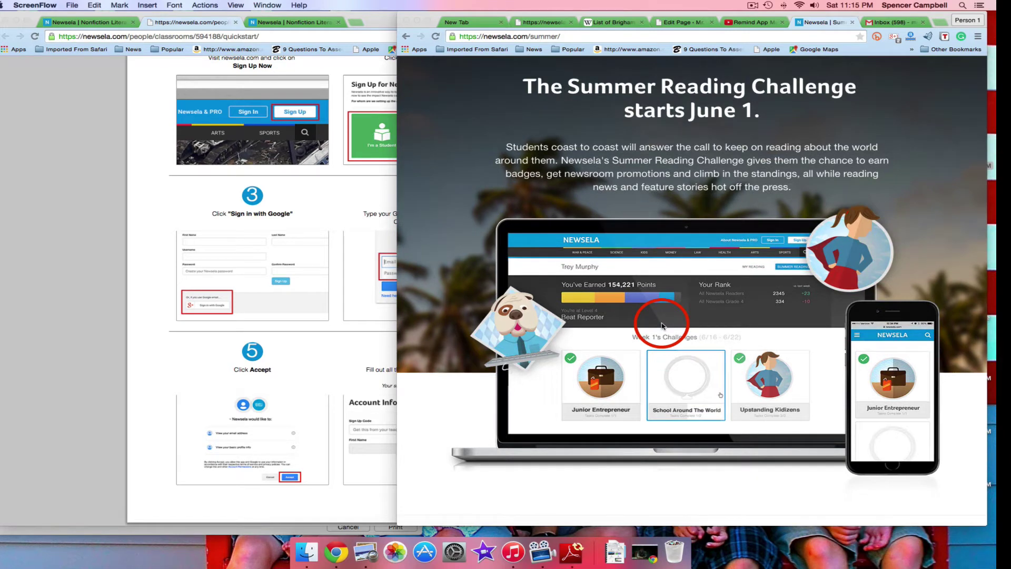
scroll(662, 326, "down", 3)
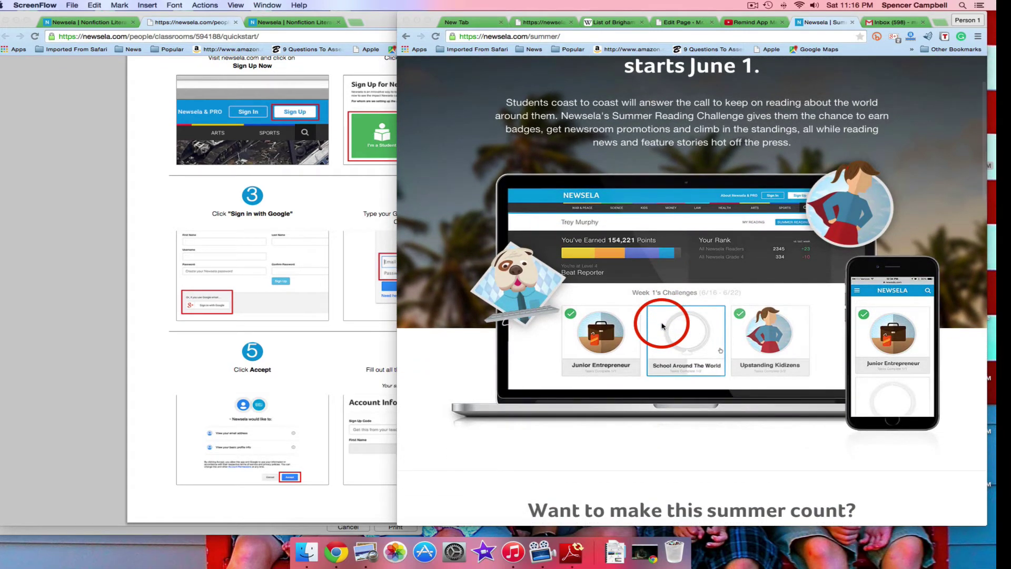
scroll(662, 326, "down", 2)
scroll(662, 326, "up", 4)
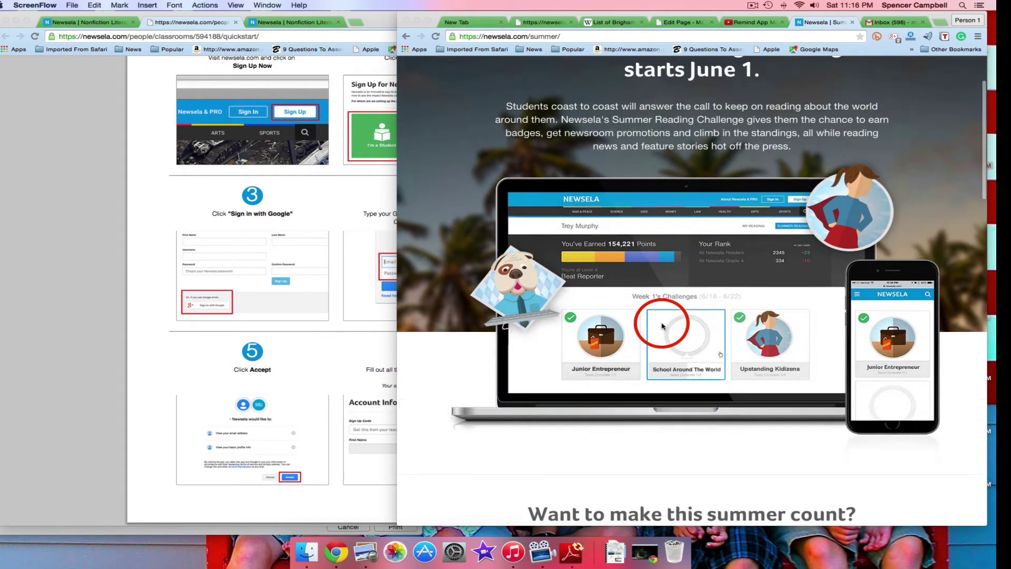
scroll(662, 326, "up", 2)
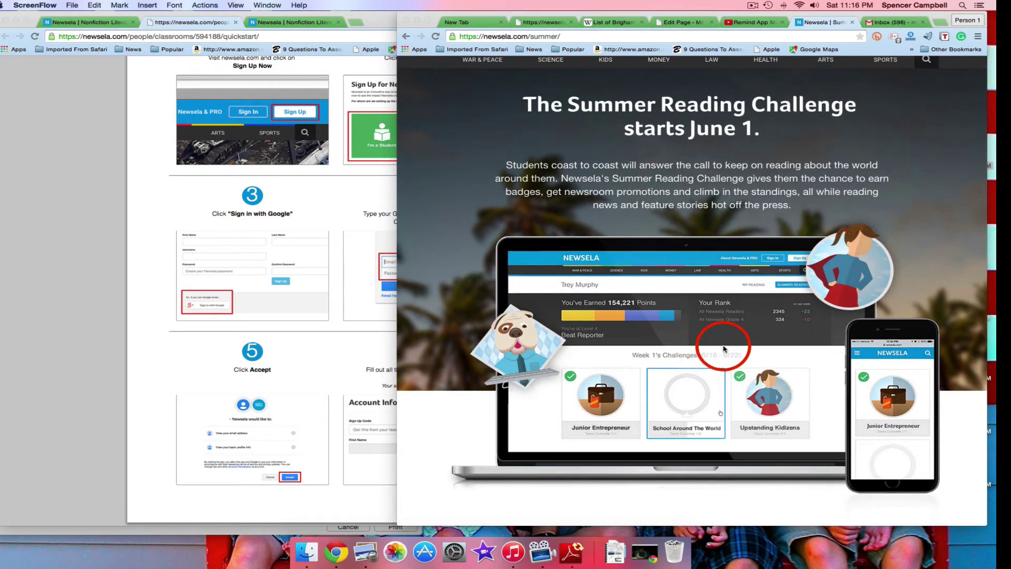
scroll(721, 350, "up", 2)
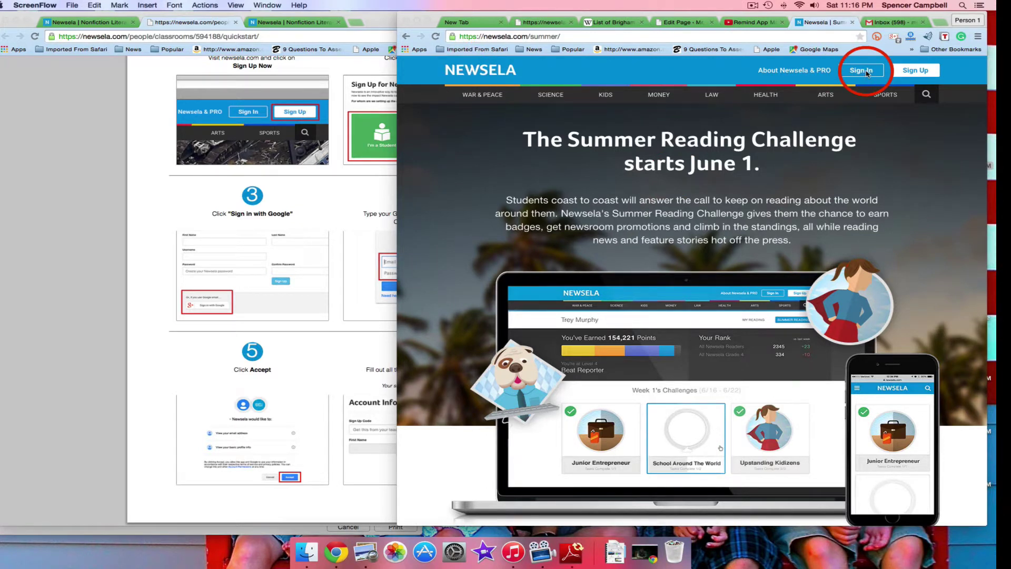
left_click(911, 72)
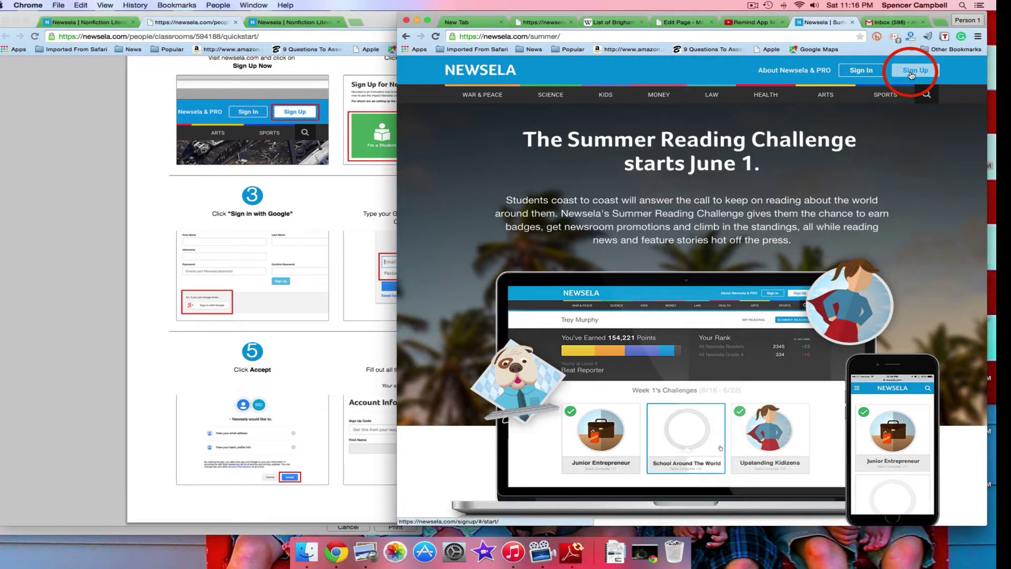
Open Newsela's Sign Up choices and scroll the Getting Started guide to its class sign-up code
left_click(917, 75)
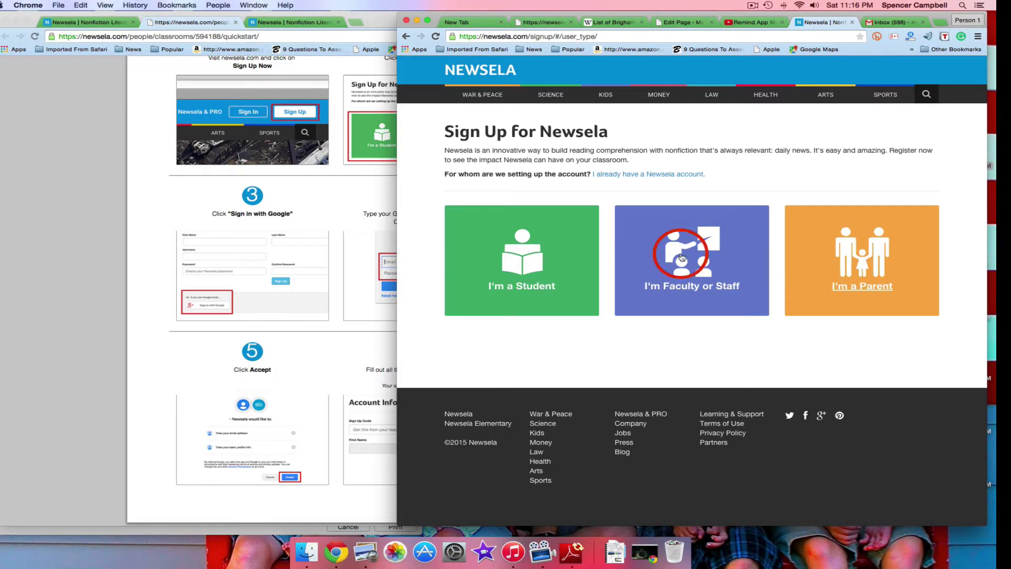
left_click(113, 291)
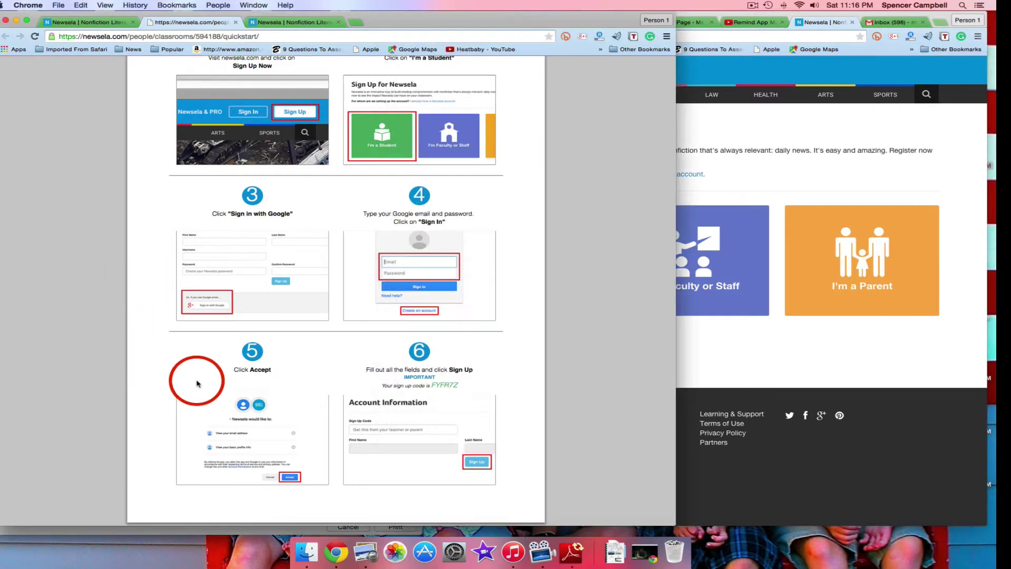
scroll(167, 389, "up", 5)
scroll(166, 390, "up", 15)
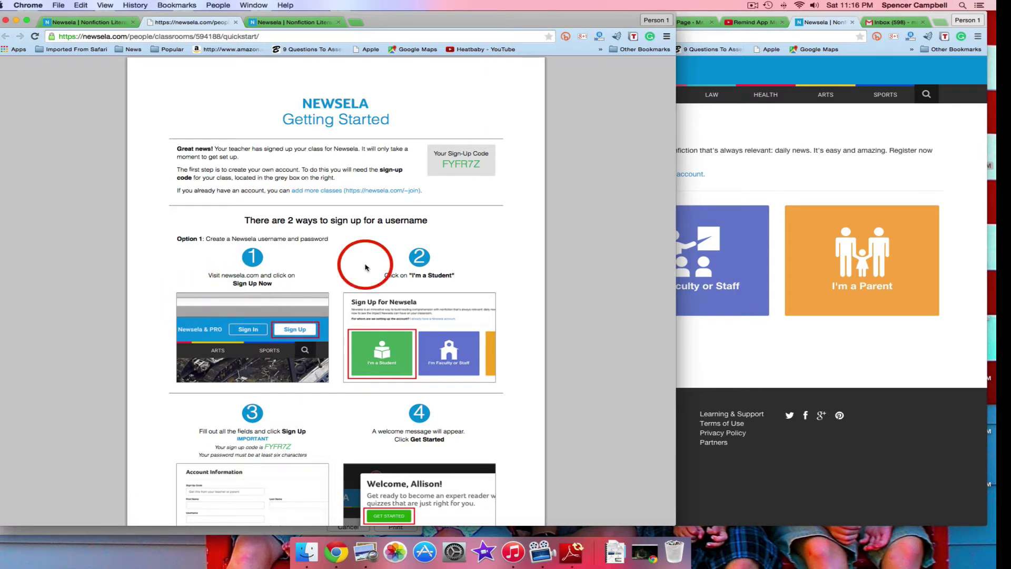
Choose a student account and paste the class sign-up code from the guide into Sign Up Code
left_click(757, 170)
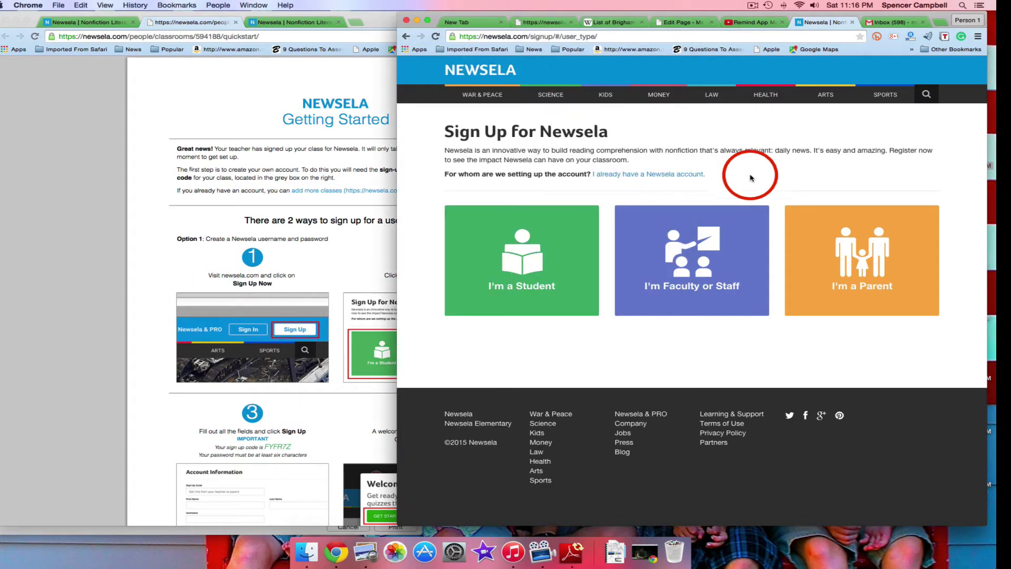
left_click(533, 276)
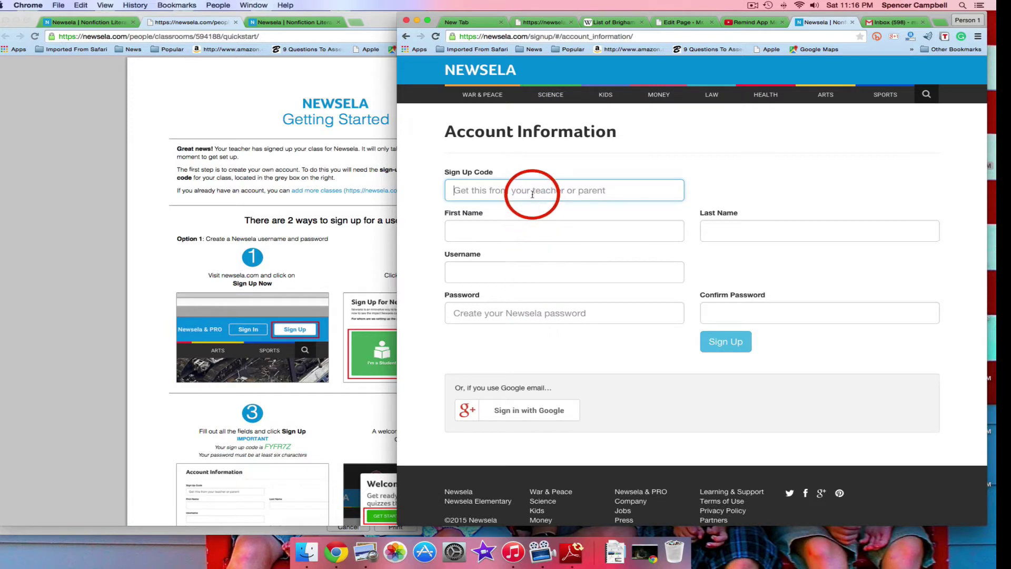
left_click(258, 110)
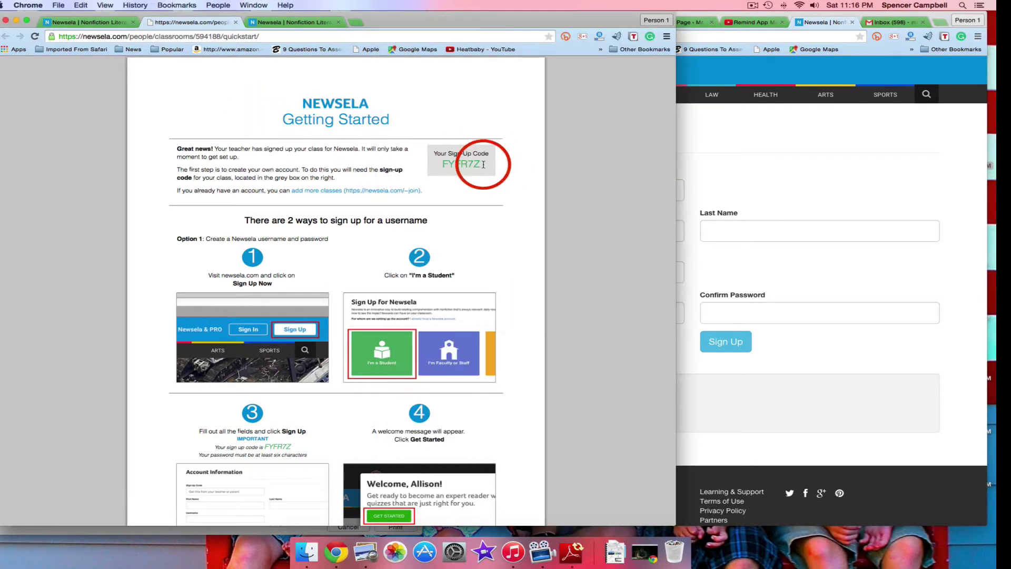
left_click_drag(482, 164, 442, 164)
key("super+c")
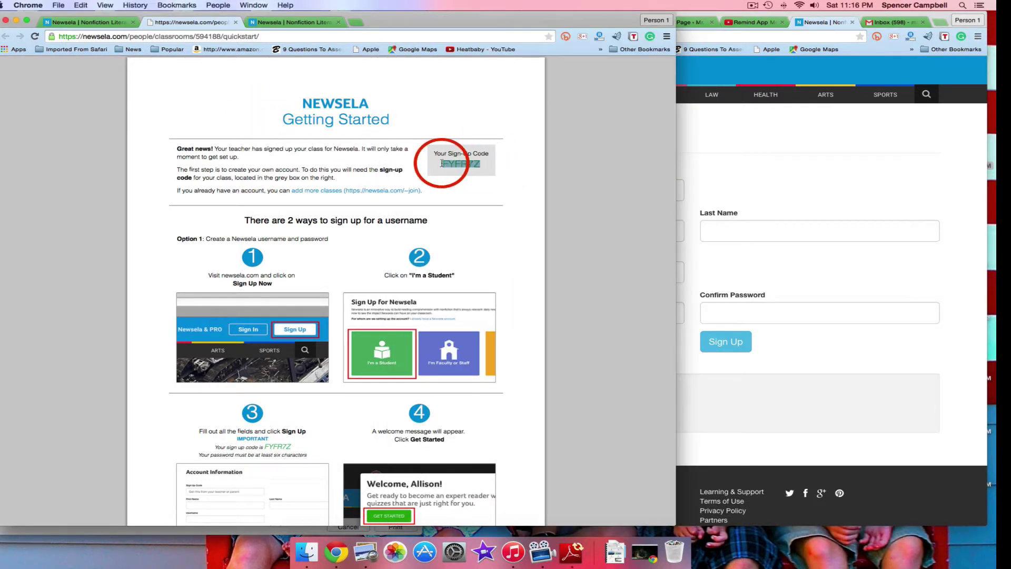
left_click(895, 226)
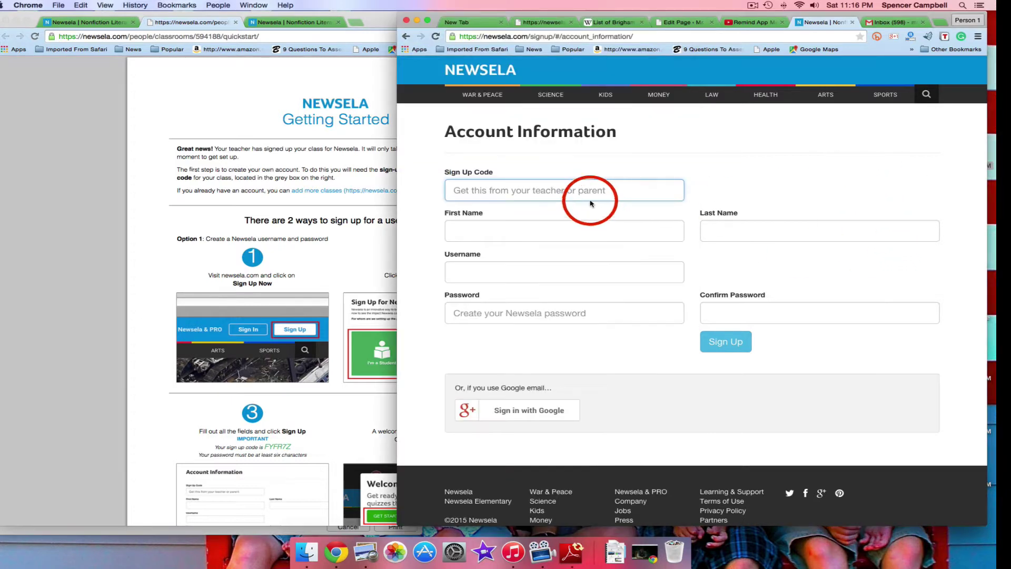
key("super+v")
Enter the student's first and last name, a username, and the password twice
left_click(535, 226)
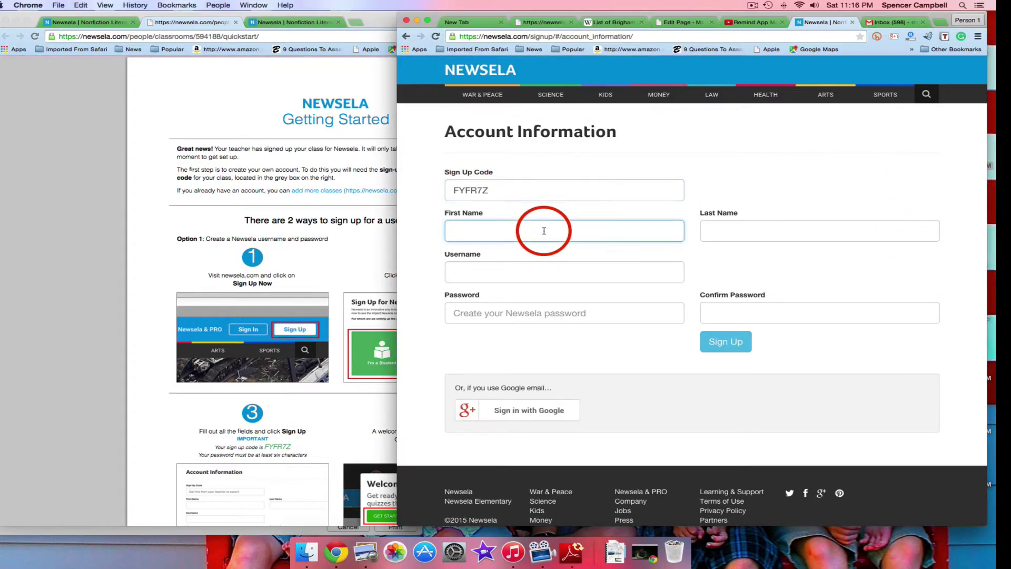
key("Tab")
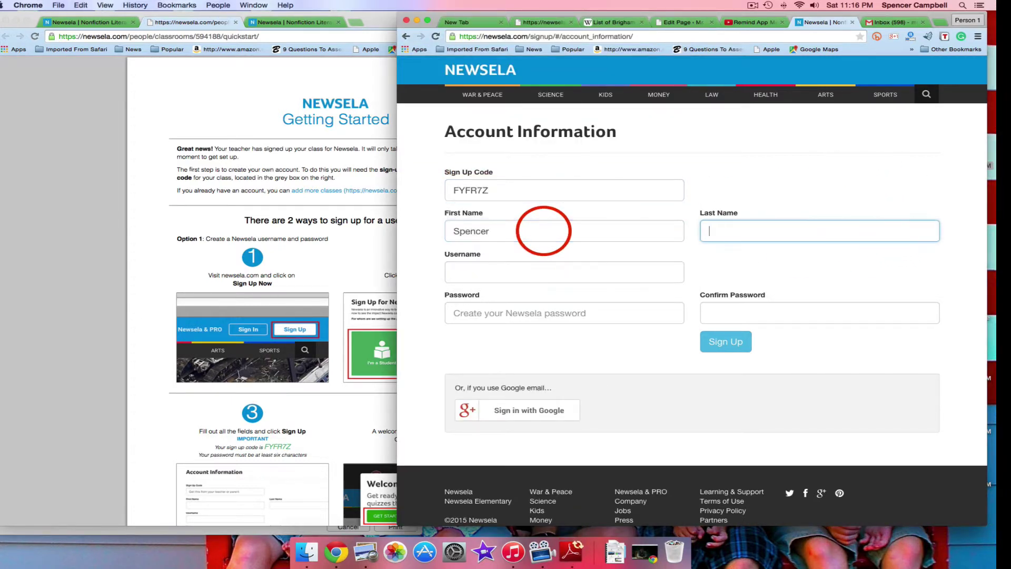
key("Tab")
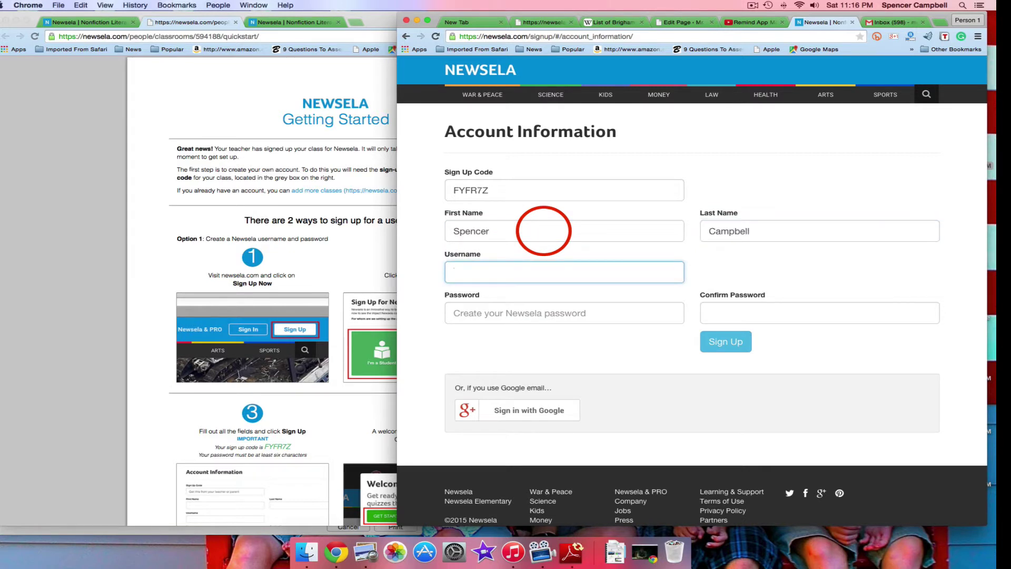
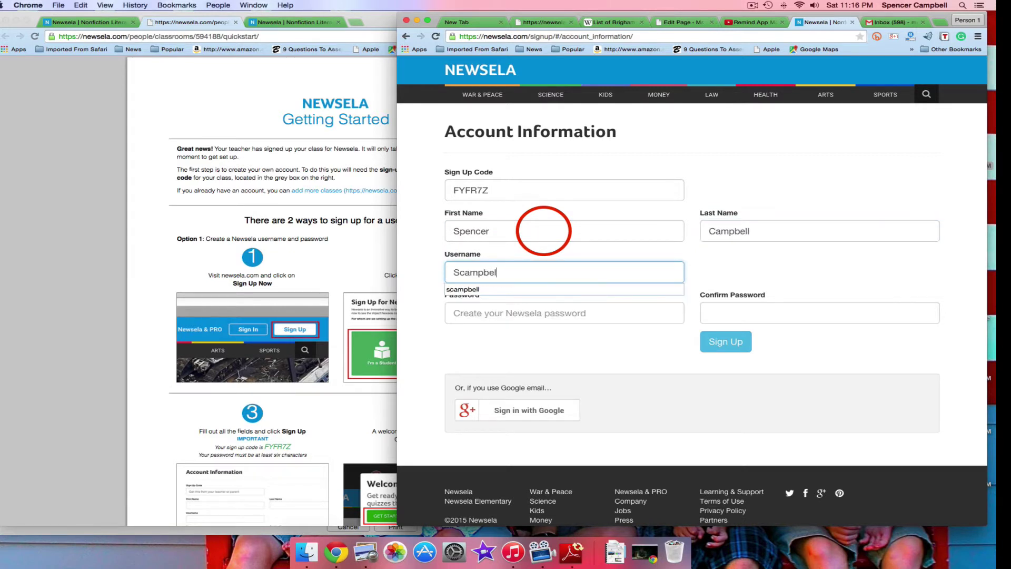
left_click(513, 311)
type("•")
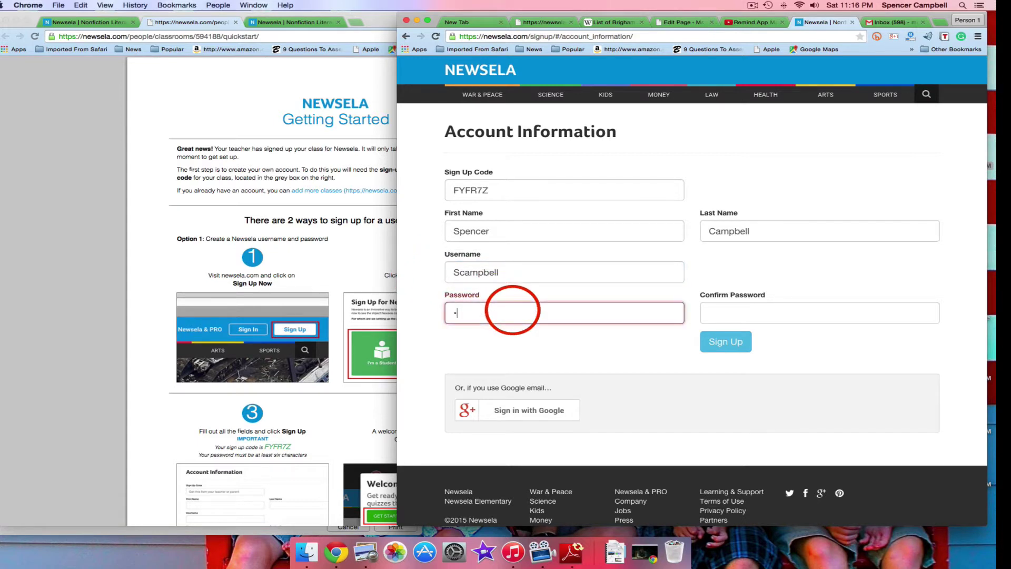
type("••••••••")
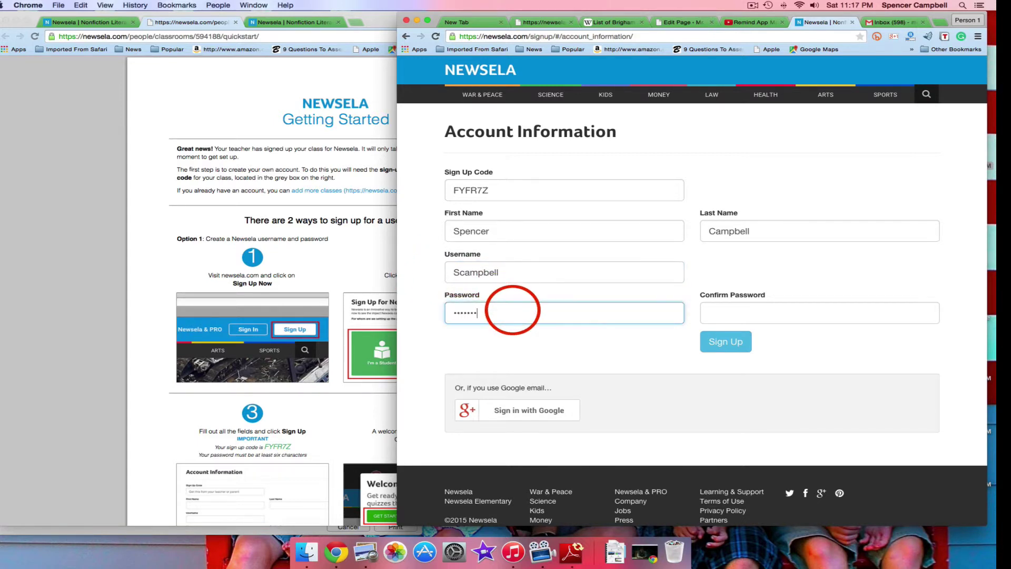
key("Tab")
type("•••••")
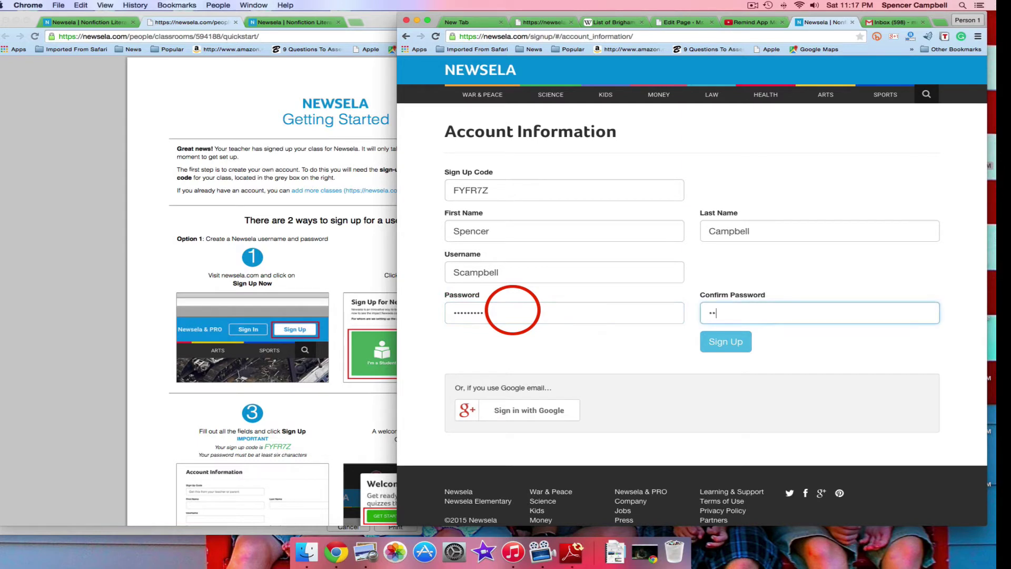
type("••••")
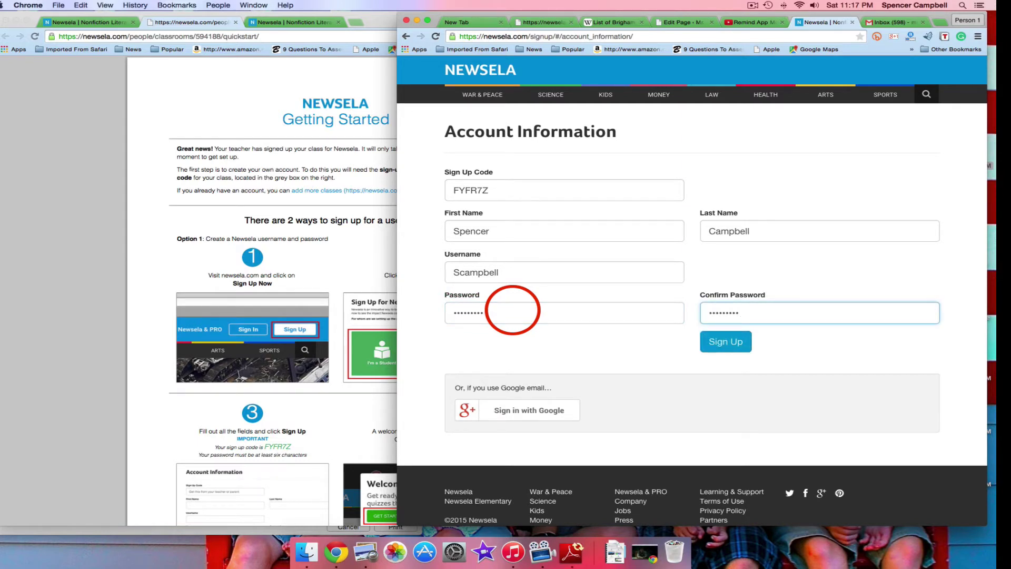
Submit the form, retrying with numbered variants of the username after it's rejected as taken
left_click(722, 342)
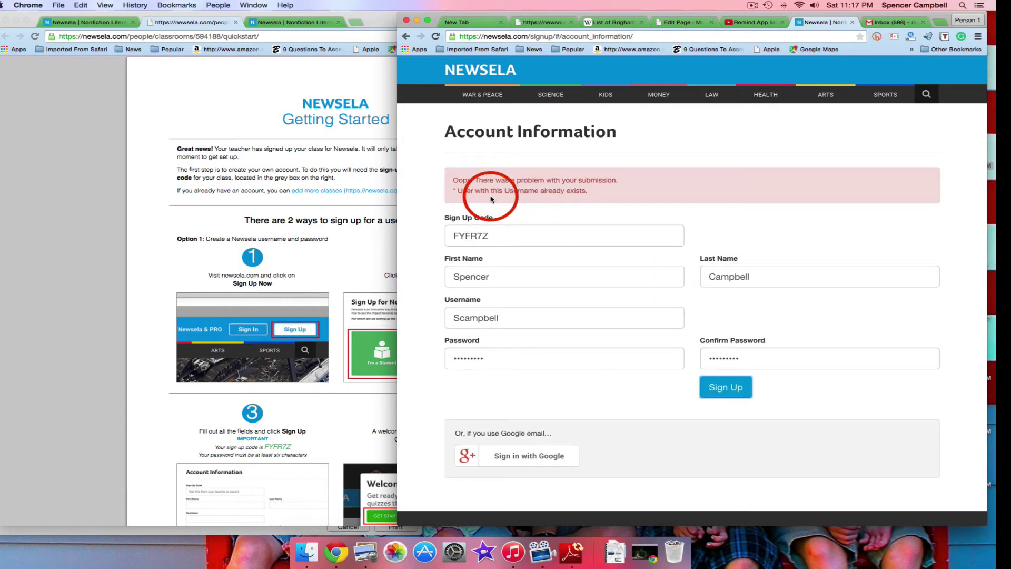
double_click(509, 318)
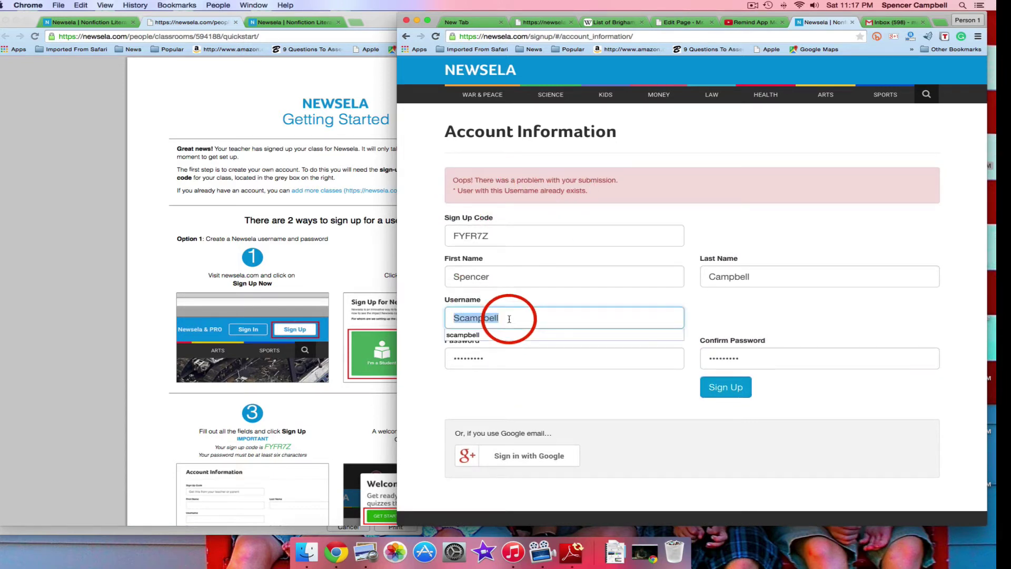
key("BackSpace")
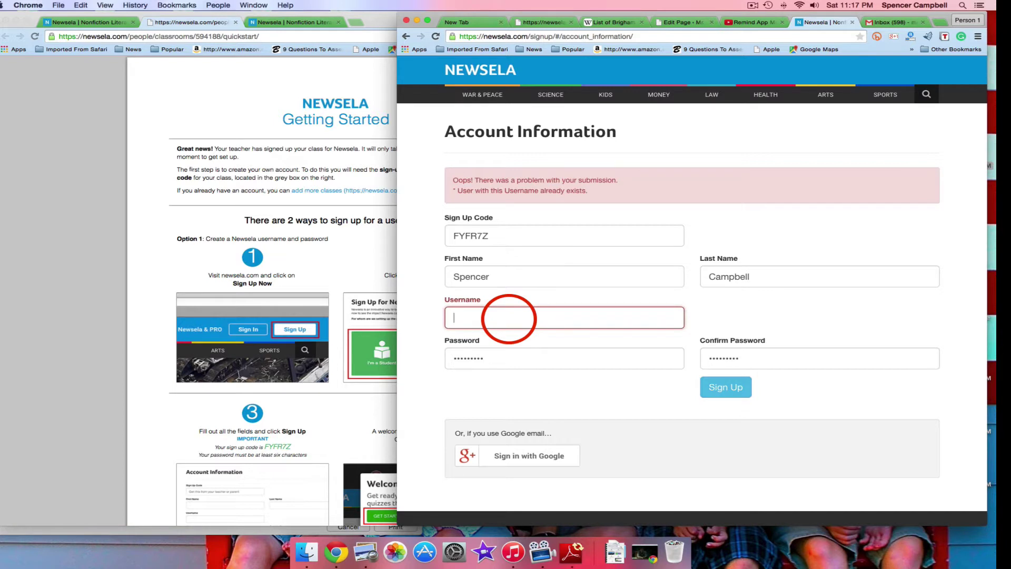
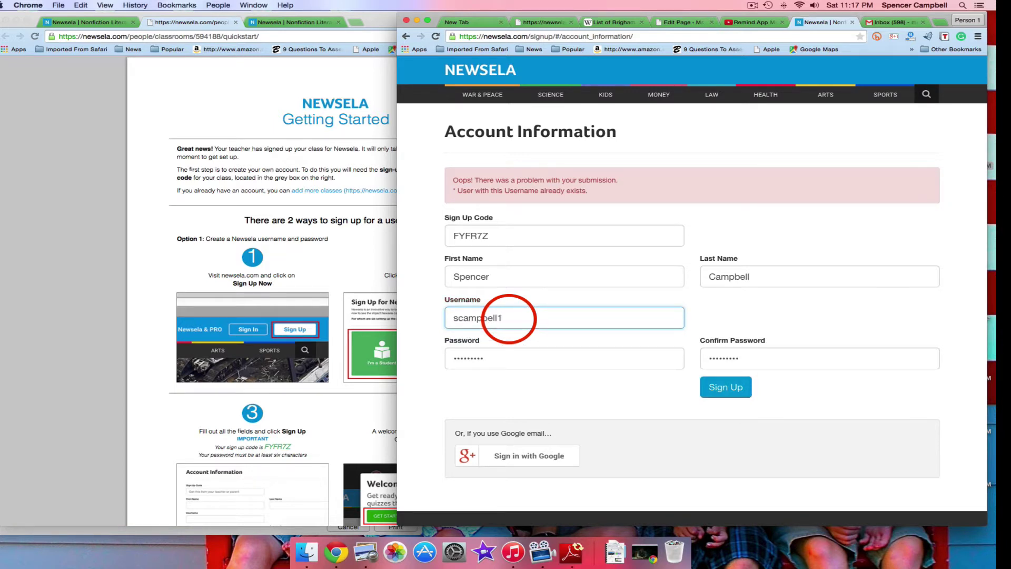
scroll(634, 379, "down", 1)
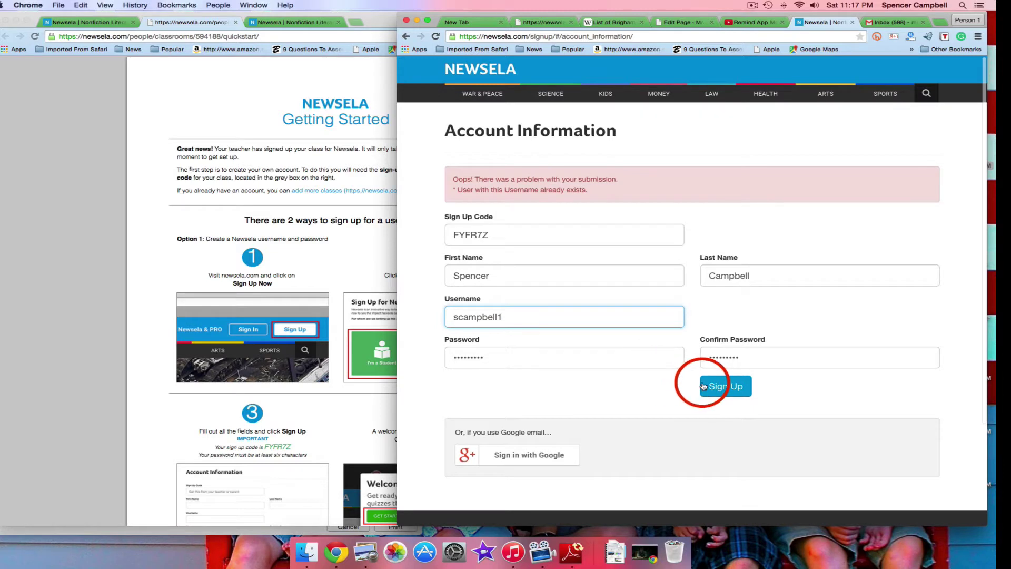
left_click(743, 386)
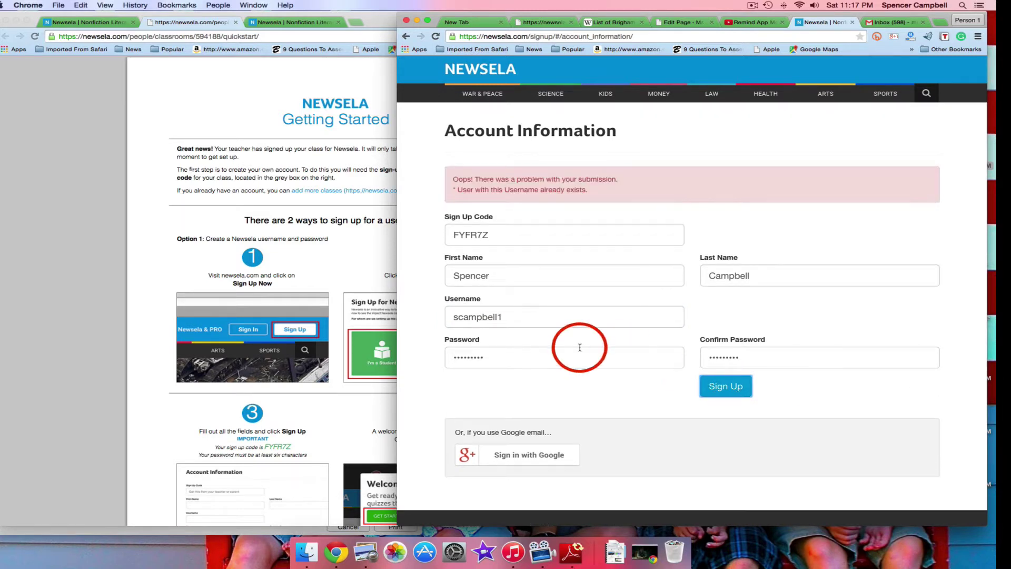
left_click(501, 316)
key("BackSpace")
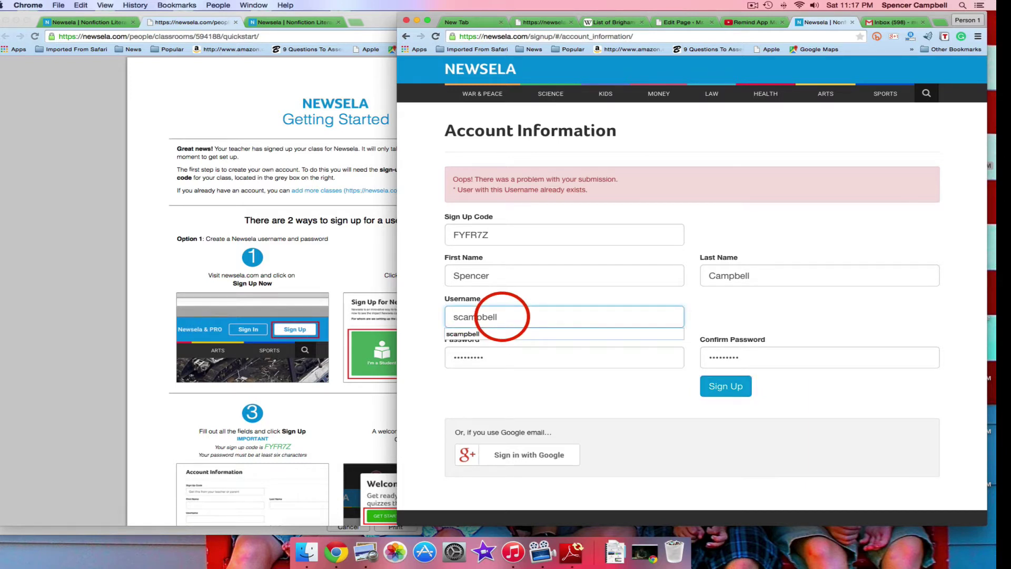
type("2")
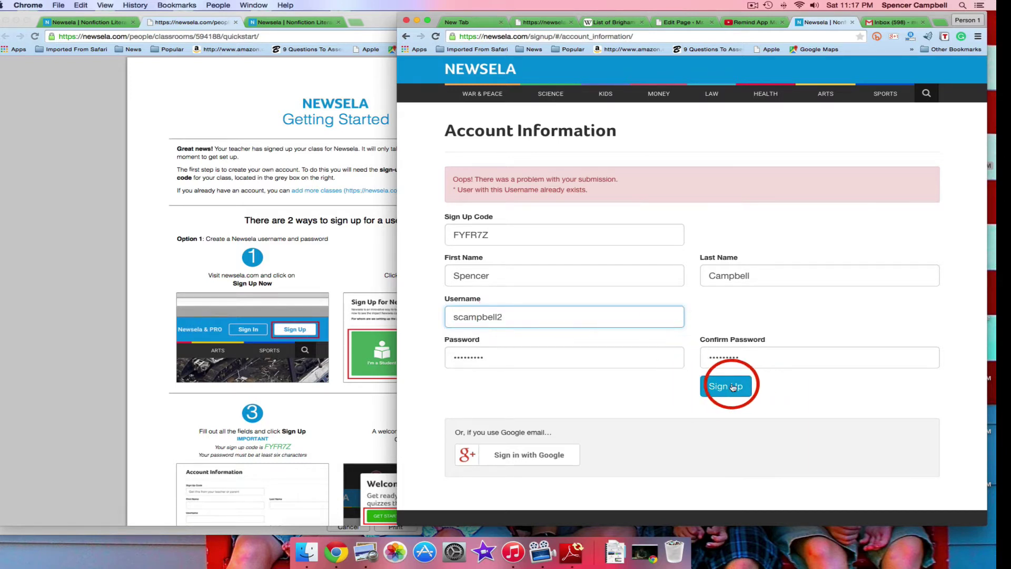
left_click(733, 388)
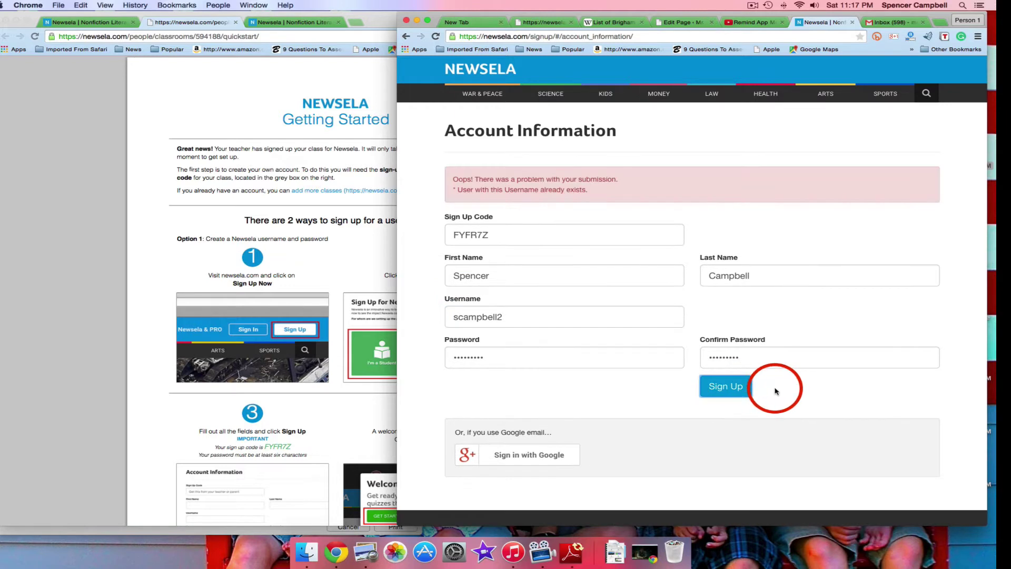
Replace the username with an entirely different one and submit to create the account
left_click_drag(525, 316, 429, 316)
key("BackSpace")
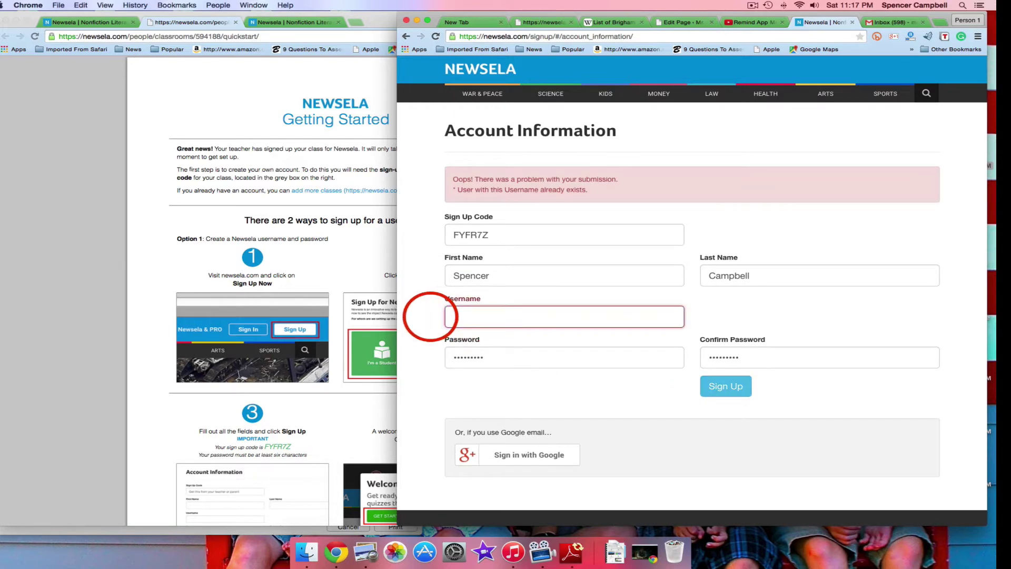
type("bakaces")
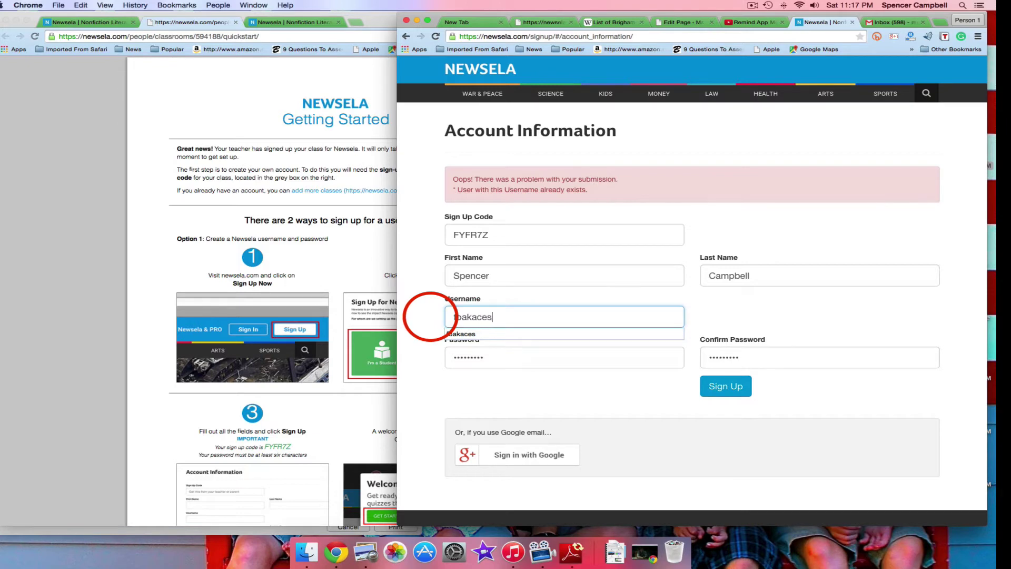
left_click(722, 387)
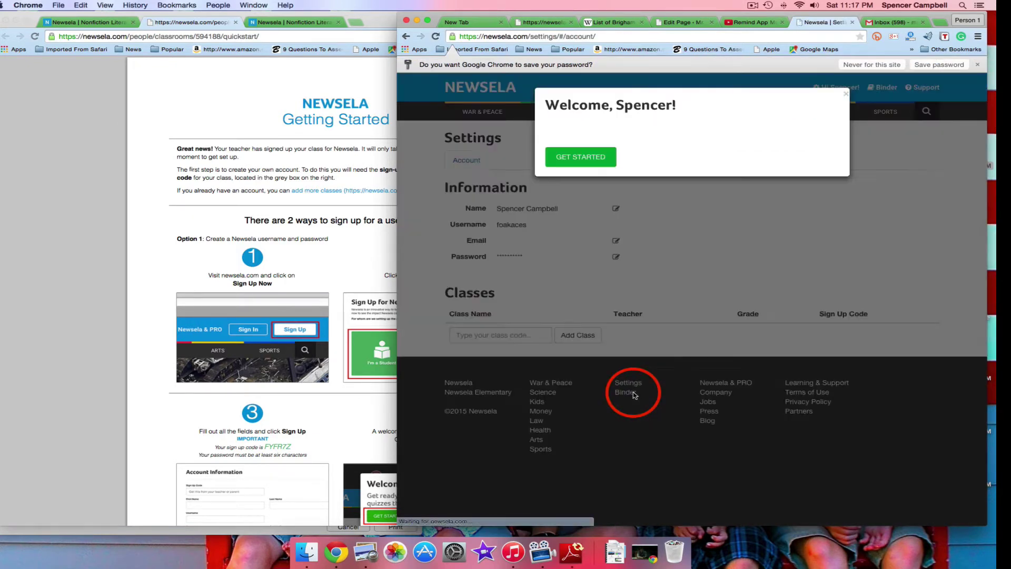
Close the Welcome popup and start editing the account's Email field
left_click(587, 166)
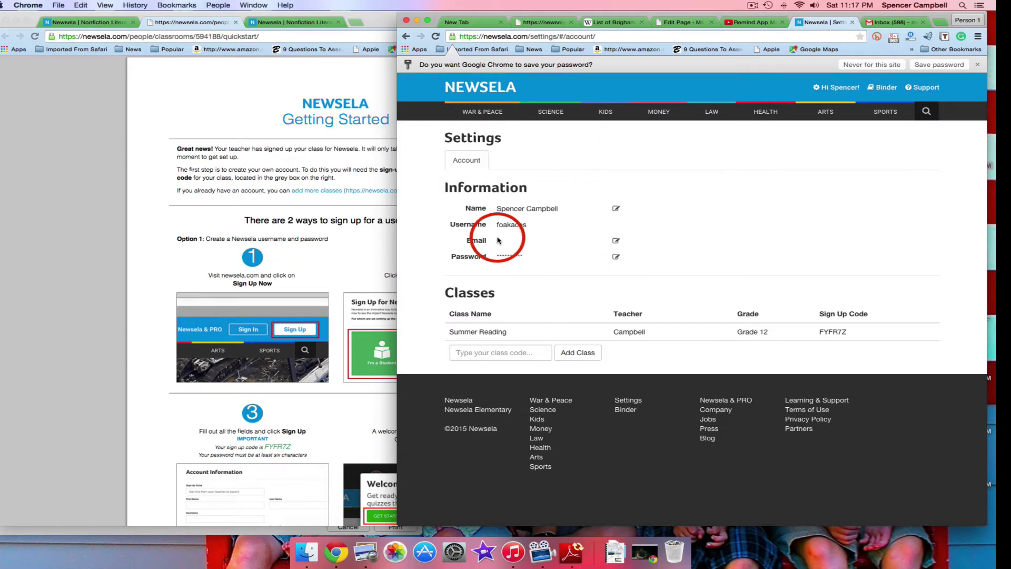
left_click(617, 243)
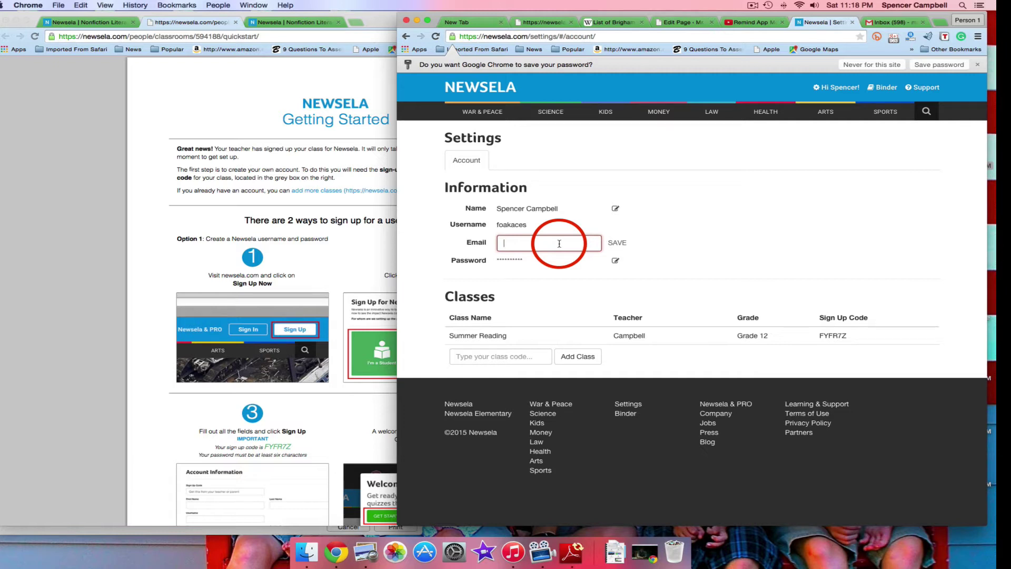
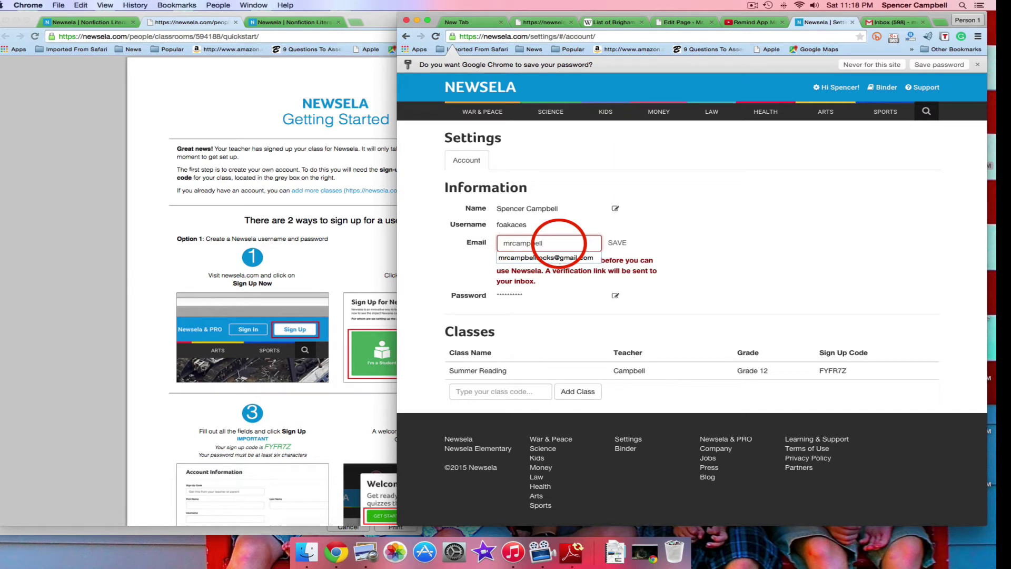
Fill in the student's email address from the autocomplete suggestion and save it
key("Down")
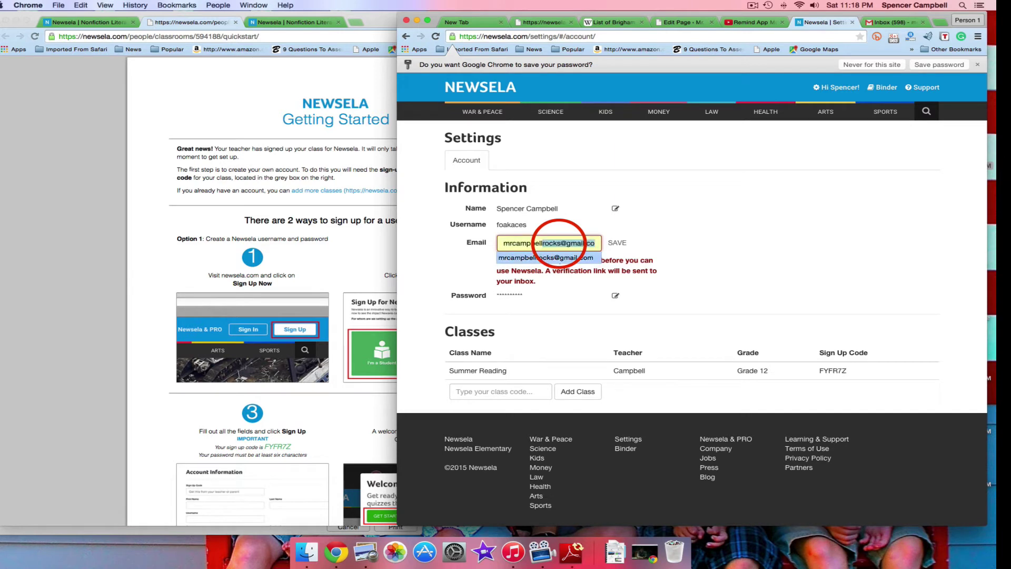
key("Return")
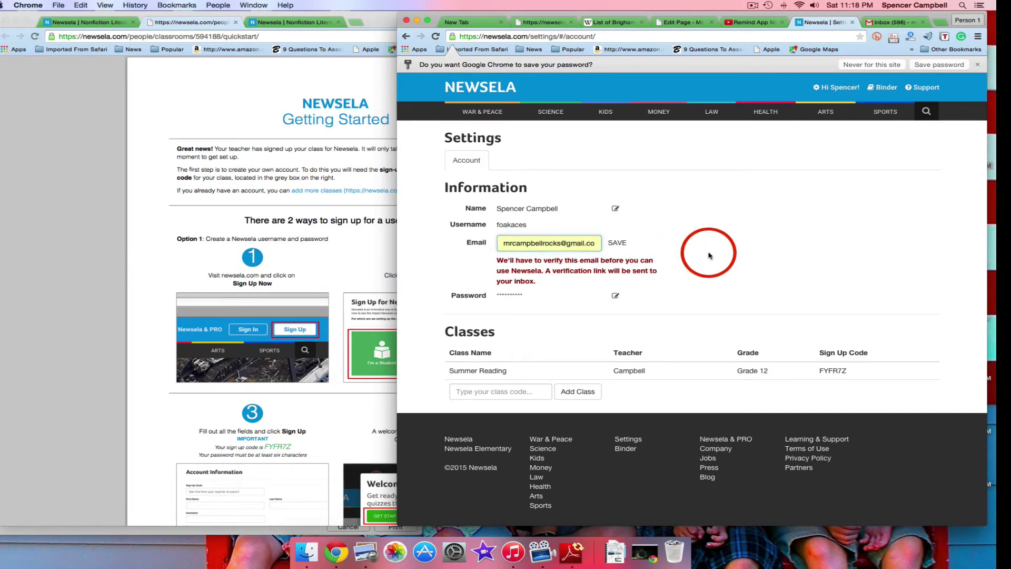
scroll(554, 333, "down", 2)
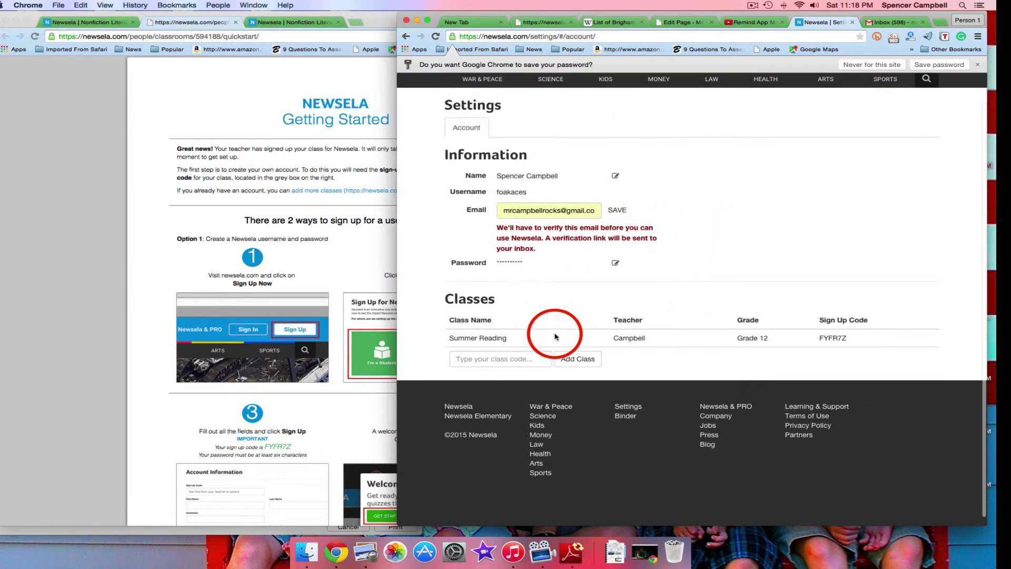
left_click_drag(769, 338, 736, 338)
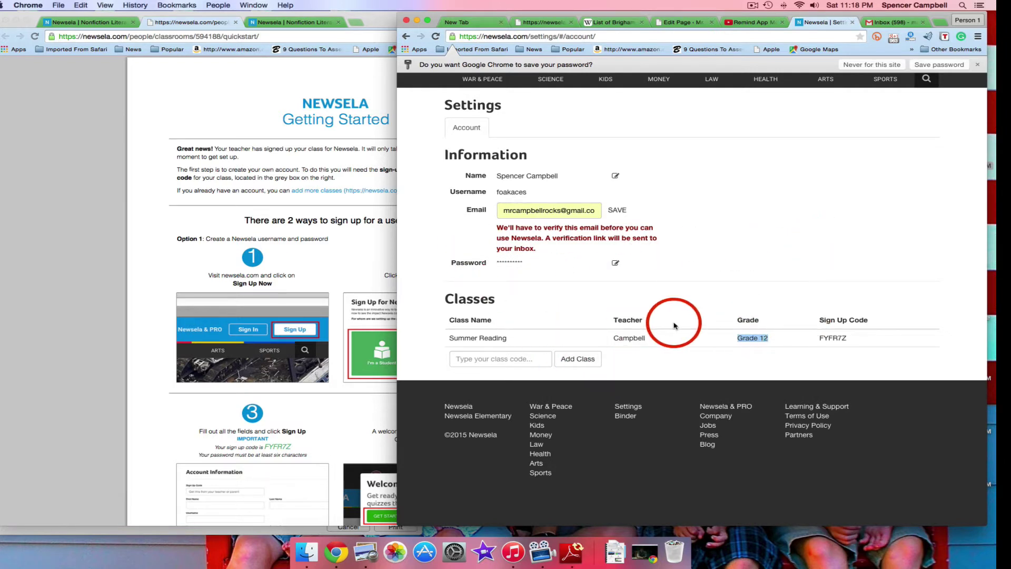
left_click(562, 256)
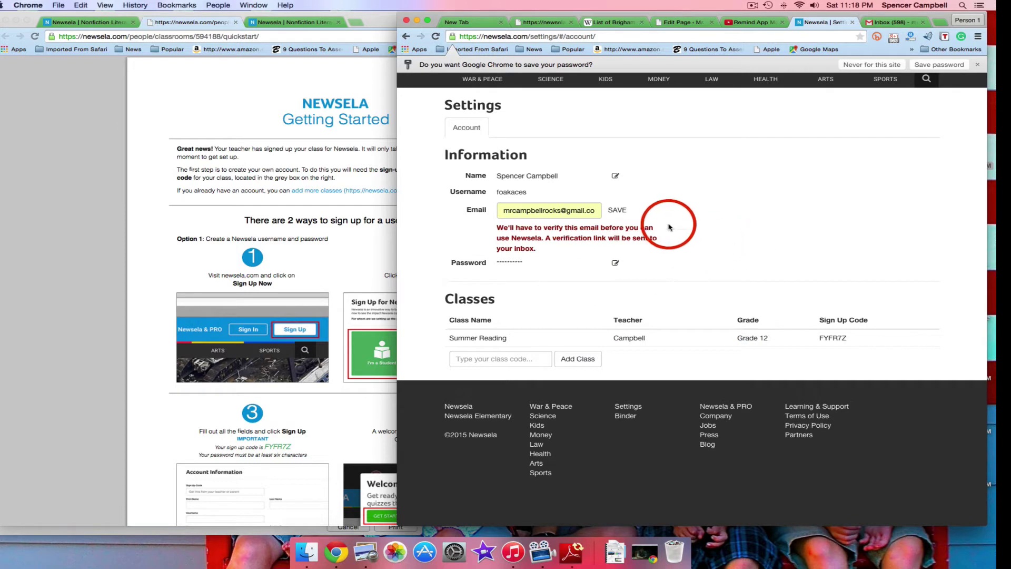
left_click(617, 211)
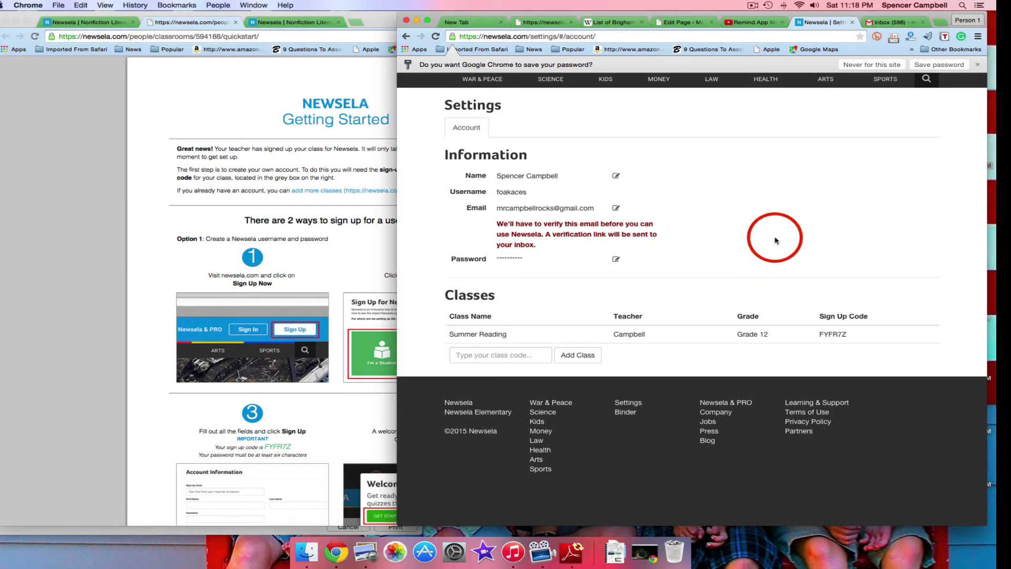
scroll(775, 240, "up", 1)
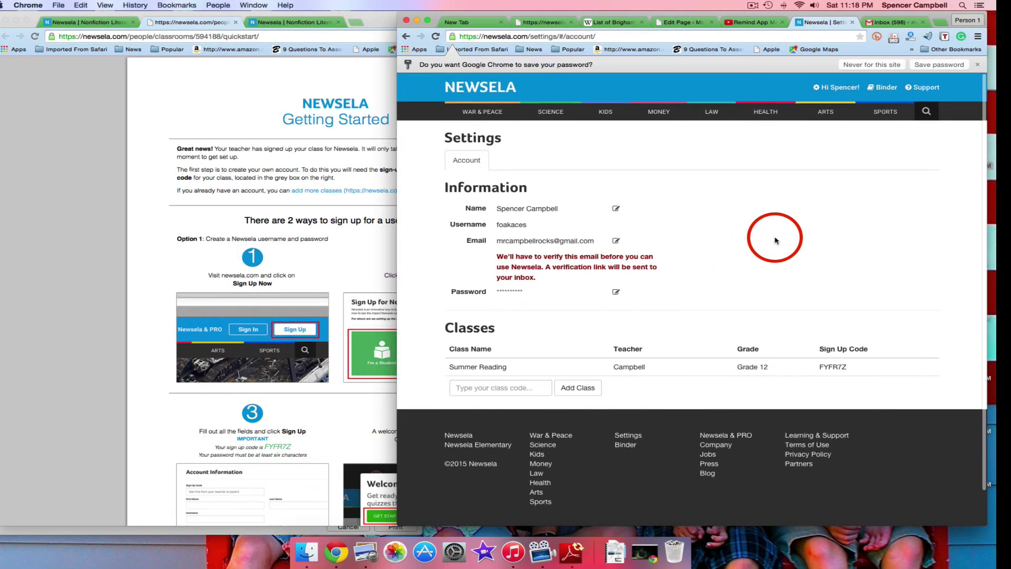
Open the Binder, which shows N/A Lexile and quiz averages and 0 quizzes taken
mouse_move(848, 99)
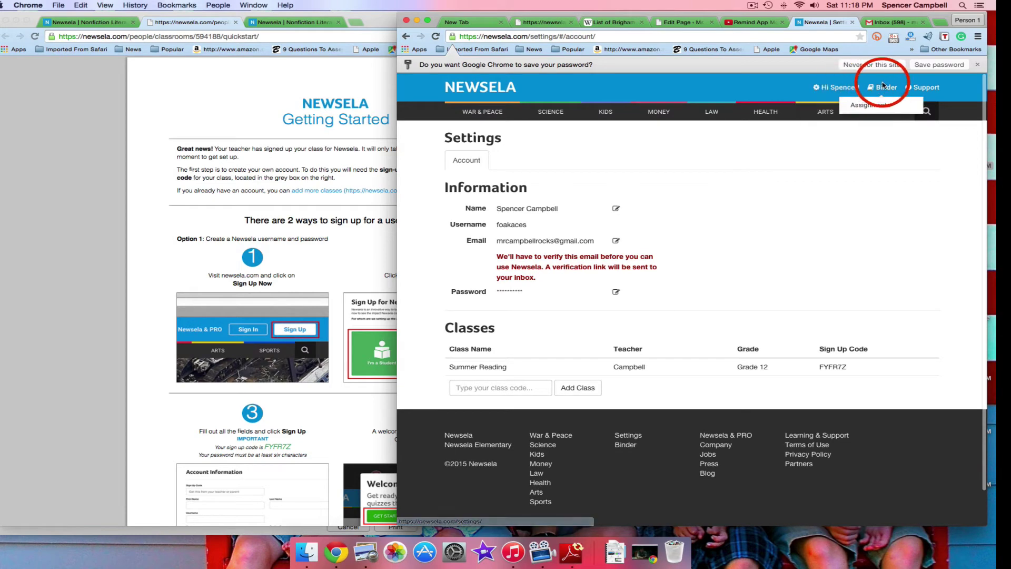
left_click(883, 88)
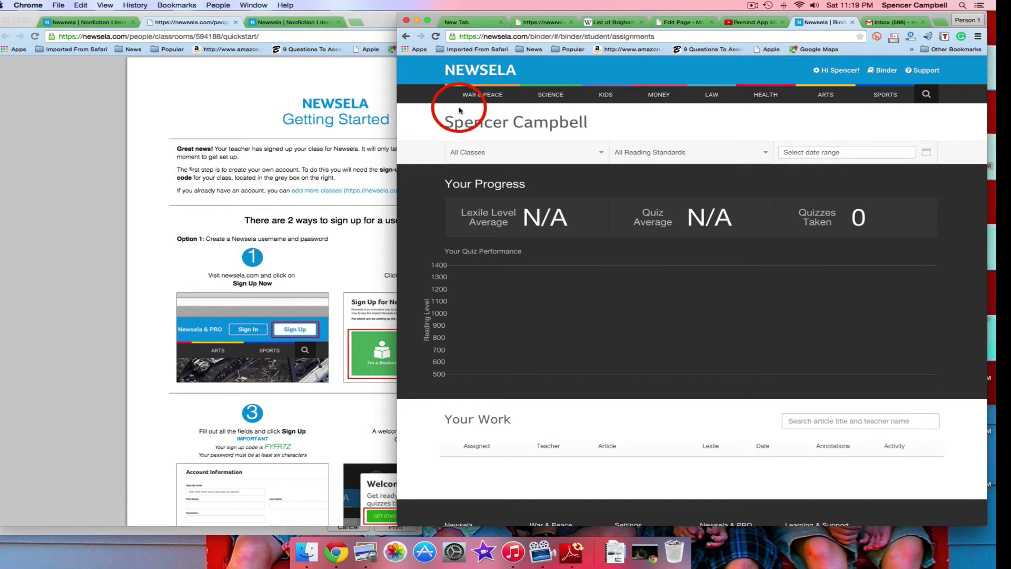
left_click_drag(517, 14, 487, 16)
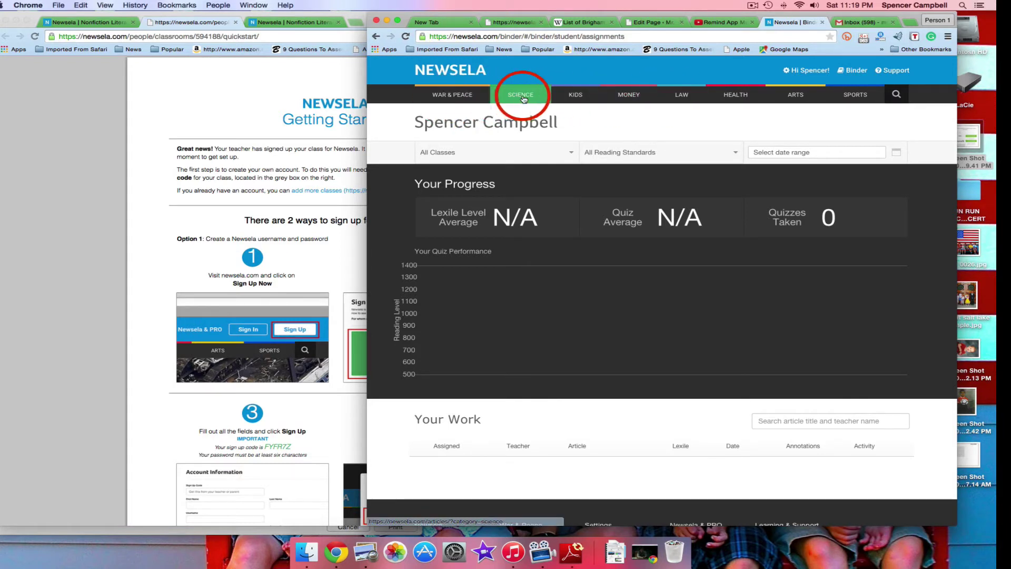
left_click(855, 96)
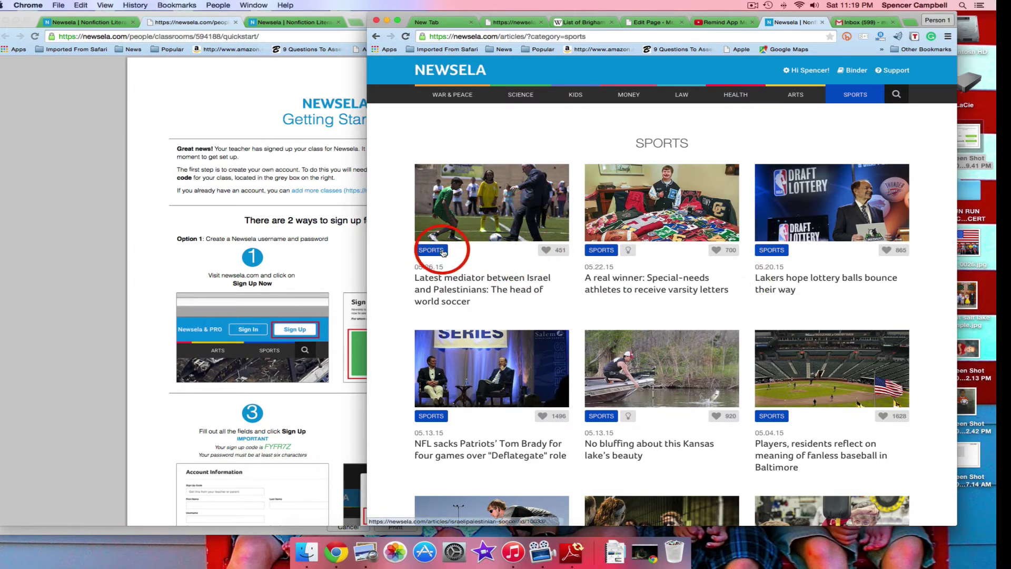
scroll(427, 256, "down", 3)
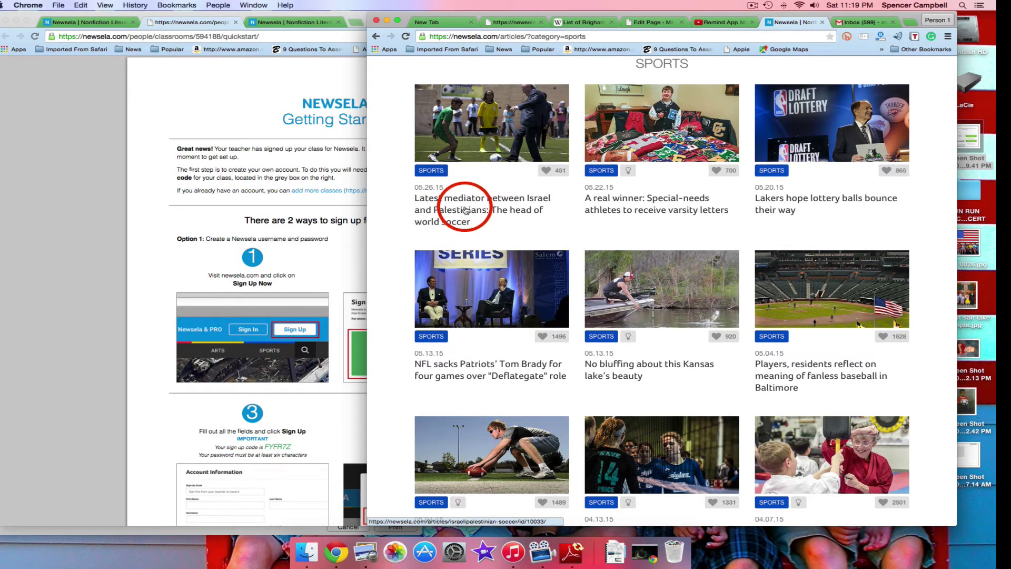
scroll(501, 231, "up", 1)
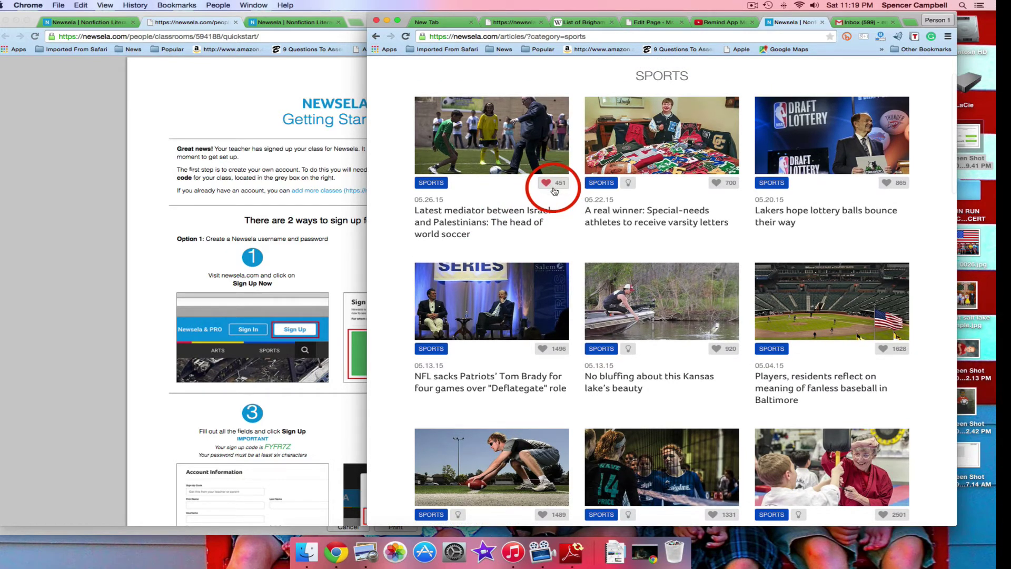
scroll(552, 211, "up", 1)
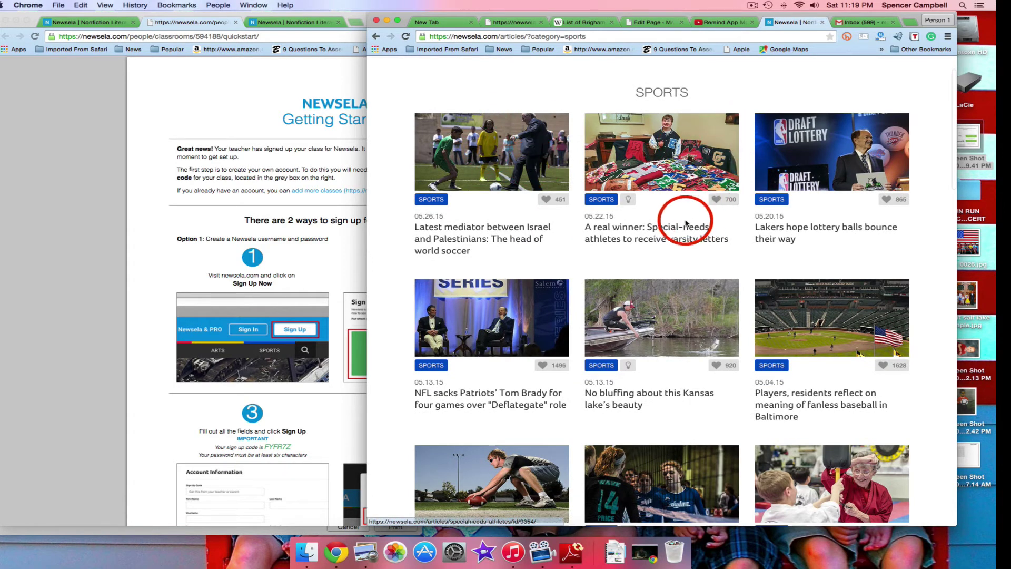
mouse_move(628, 202)
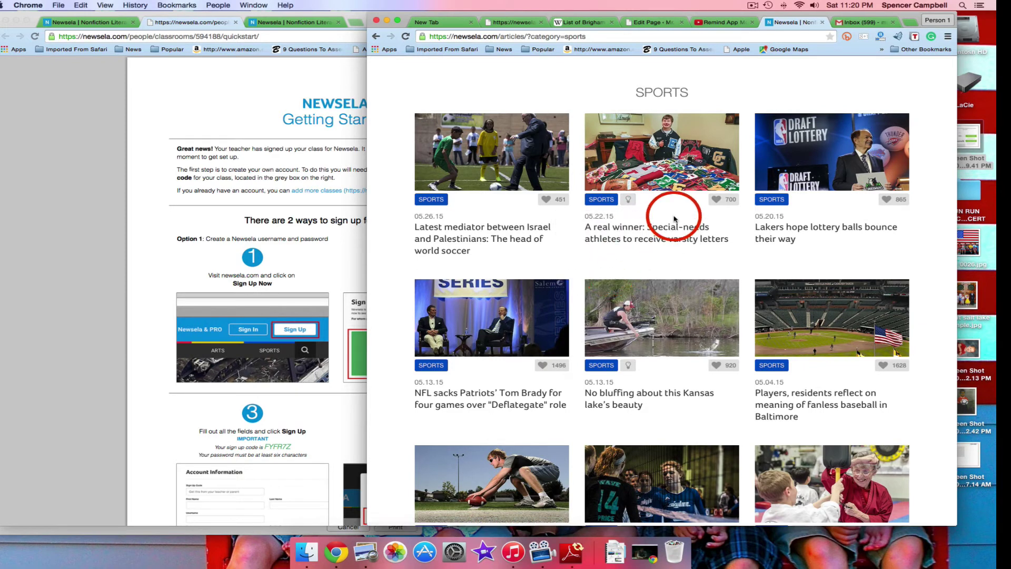
Open the special-needs athletes varsity letters article and skim it
left_click(660, 149)
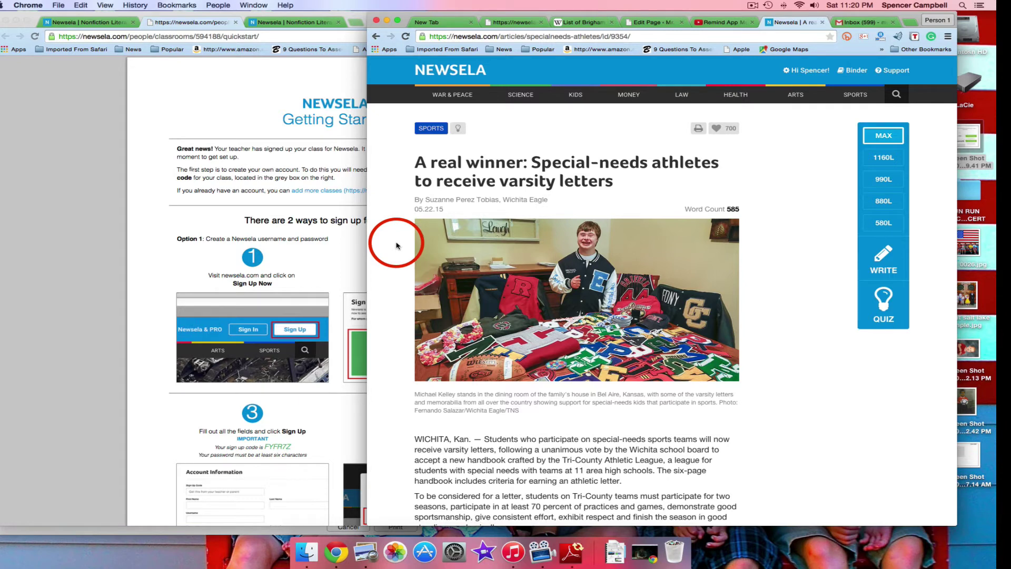
scroll(397, 245, "down", 2)
scroll(397, 246, "up", 2)
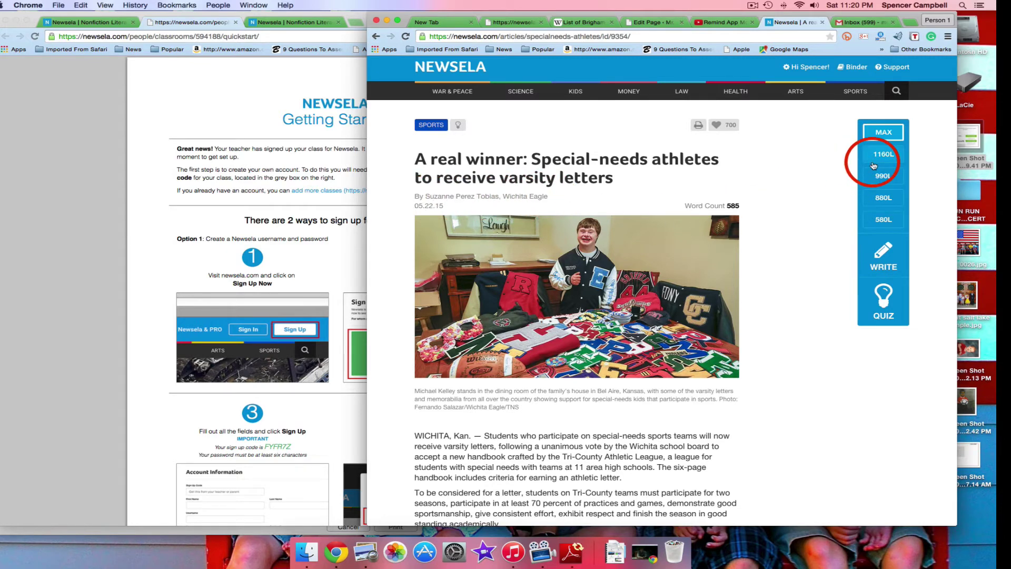
scroll(877, 163, "up", 1)
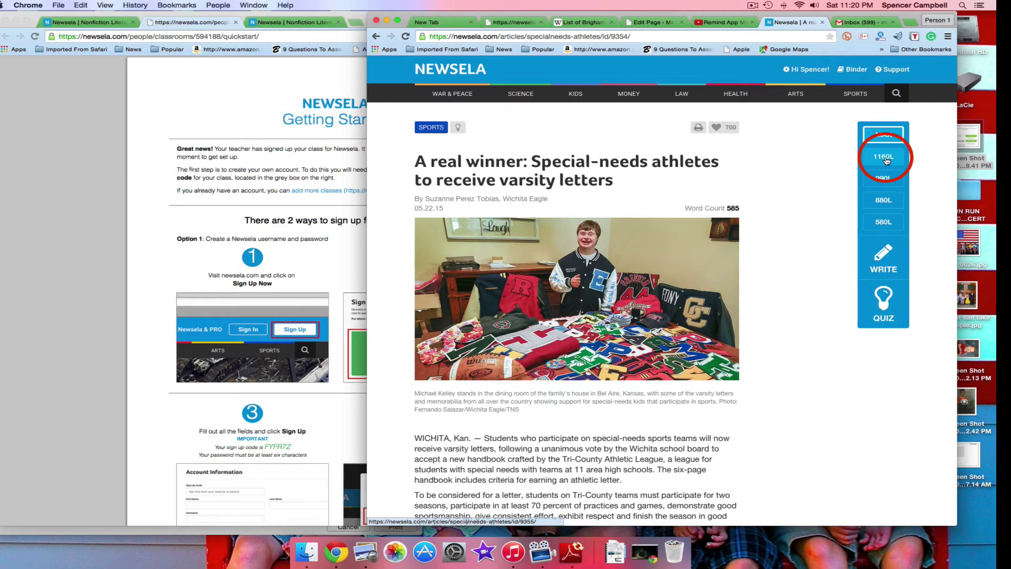
Switch the article's reading level to 1160L, then to 580L, and scroll the text
left_click(886, 160)
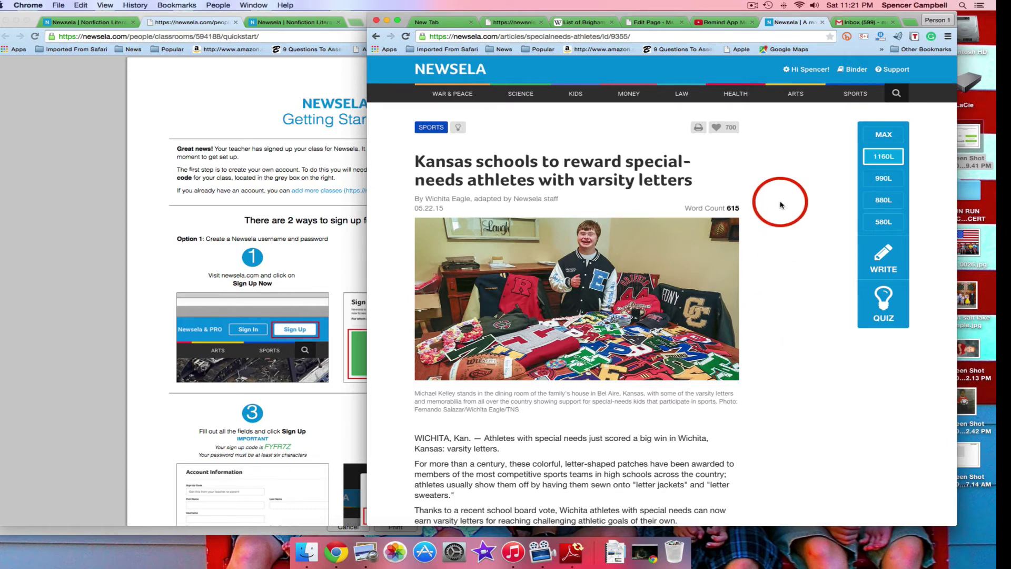
left_click(881, 223)
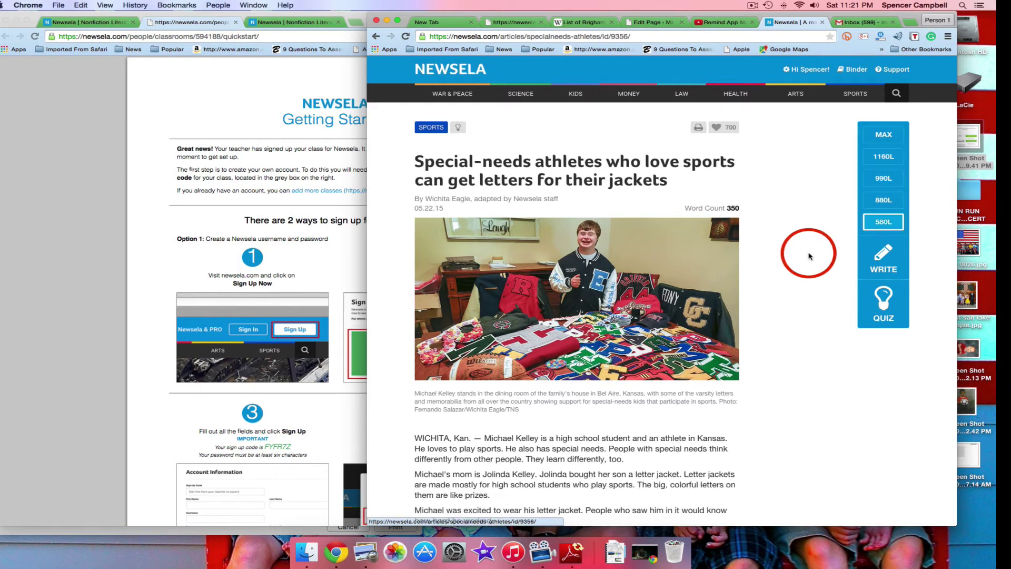
scroll(809, 255, "down", 5)
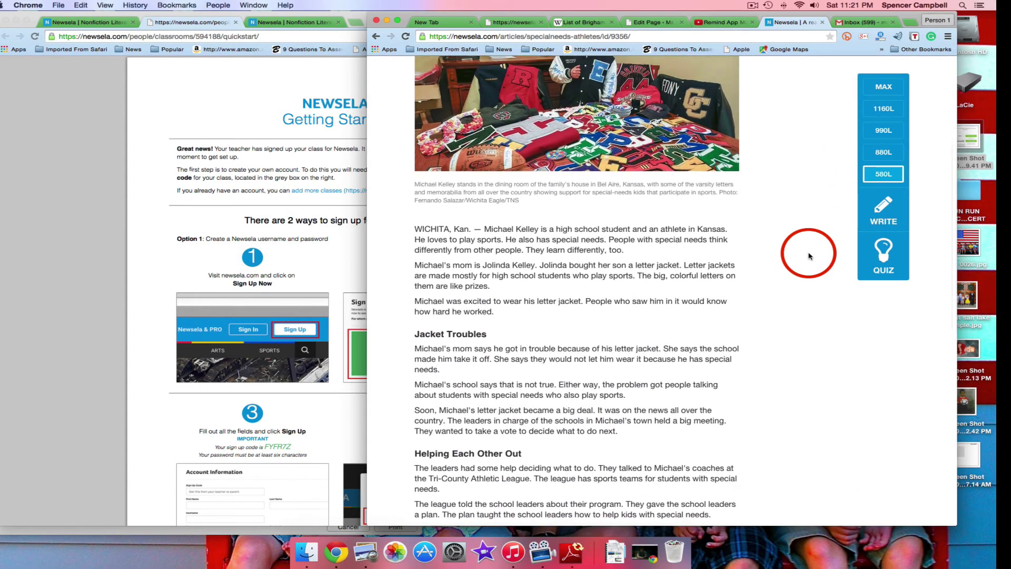
scroll(804, 250, "up", 5)
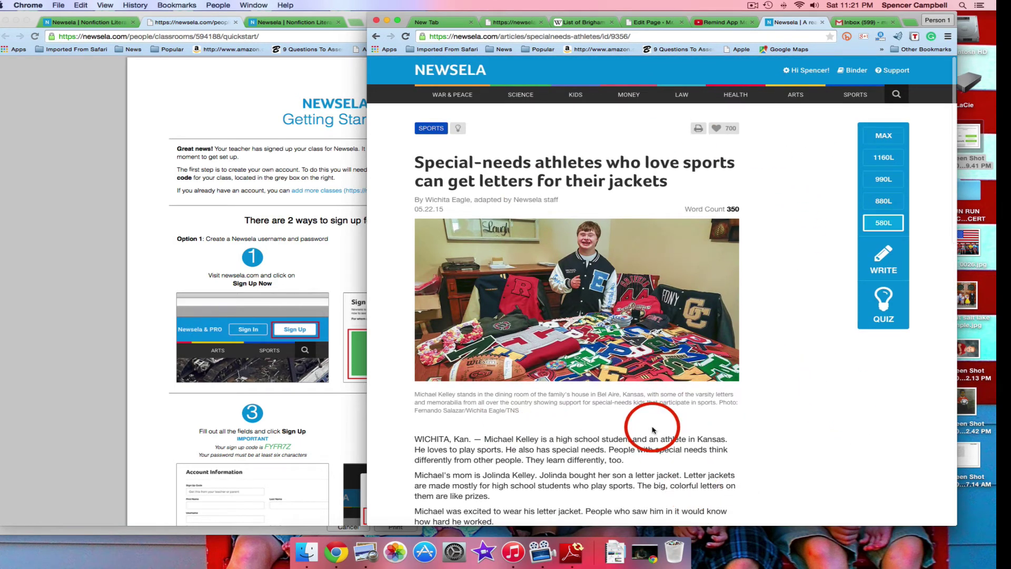
Take the article's quiz, answering B, C, C and A for questions 1–4, and submit
left_click(870, 314)
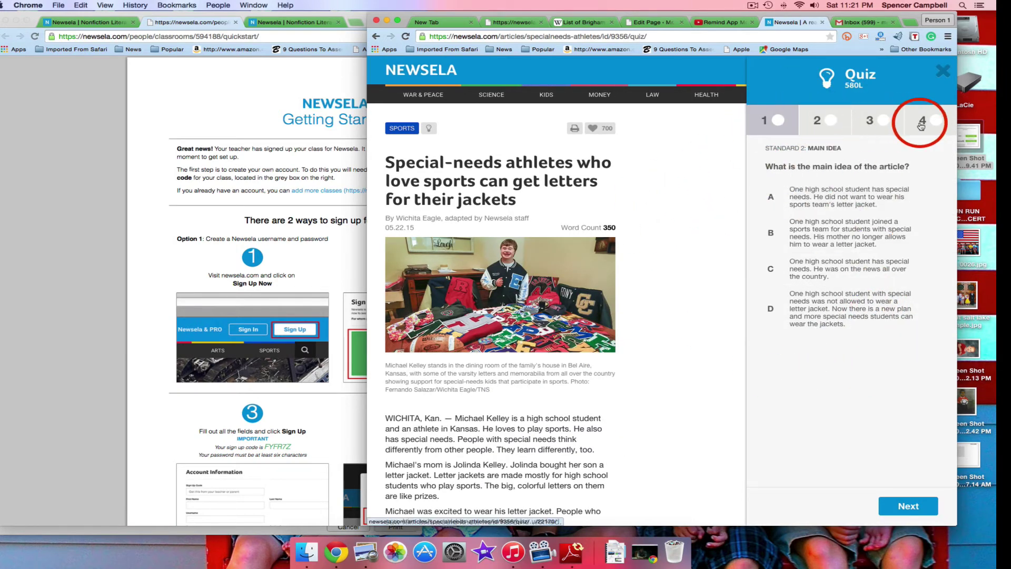
left_click_drag(831, 149, 771, 147)
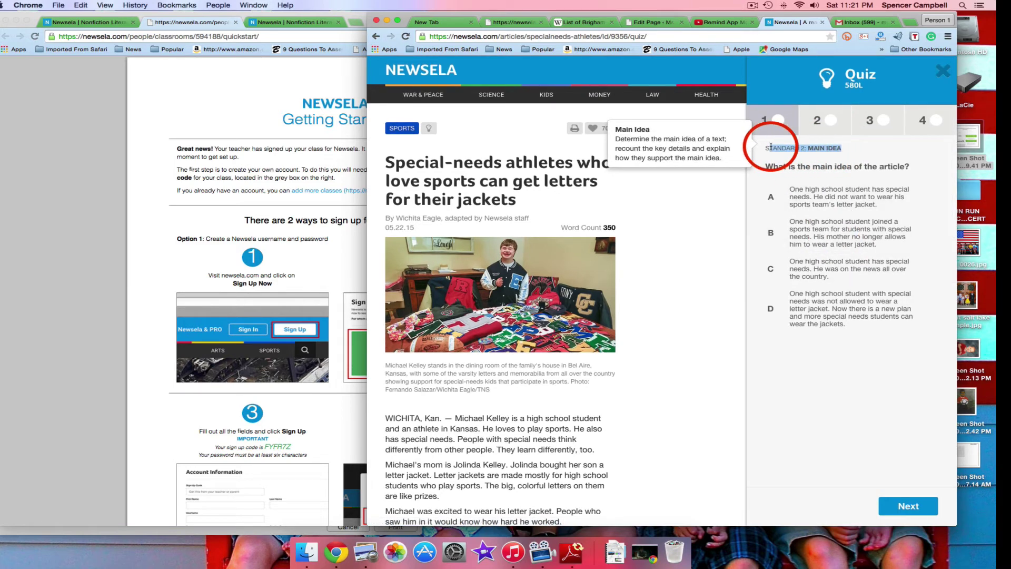
left_click(713, 226)
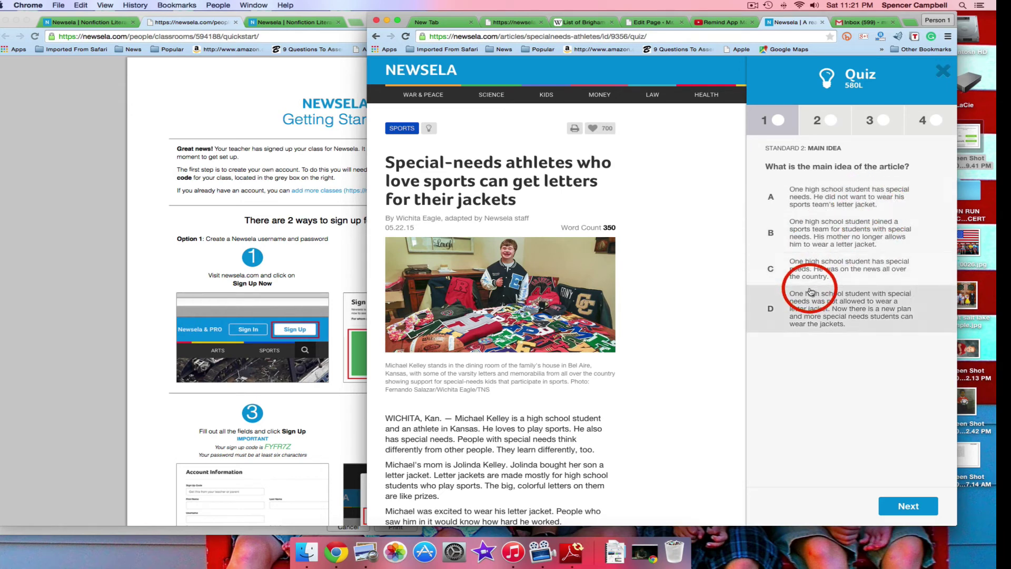
left_click(775, 237)
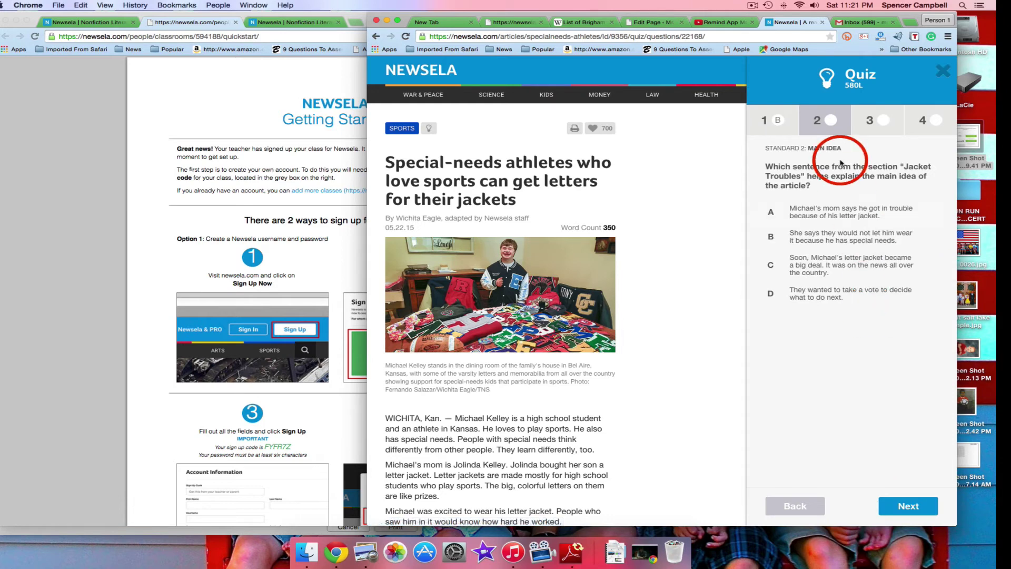
left_click(864, 260)
left_click(885, 124)
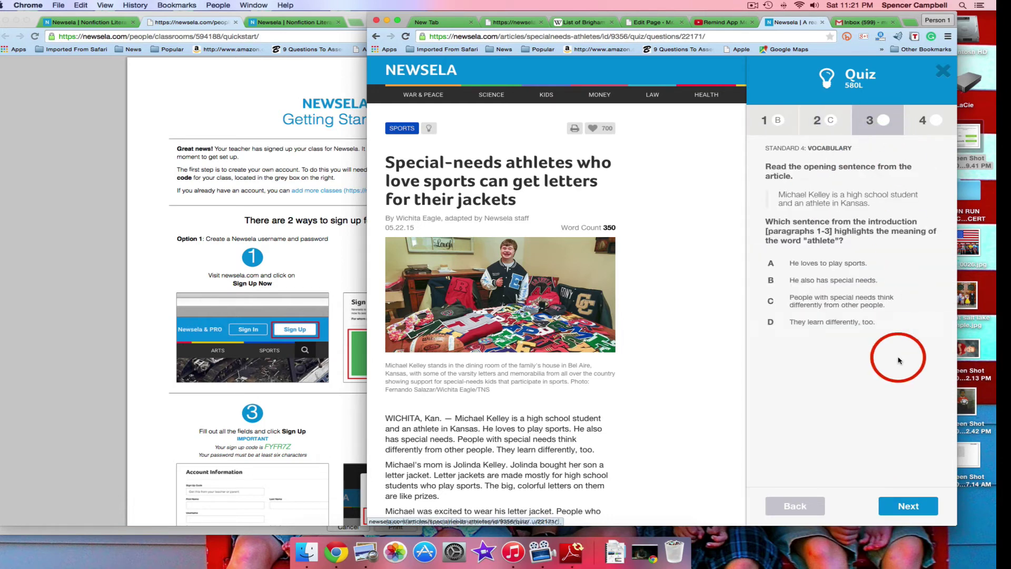
left_click(812, 301)
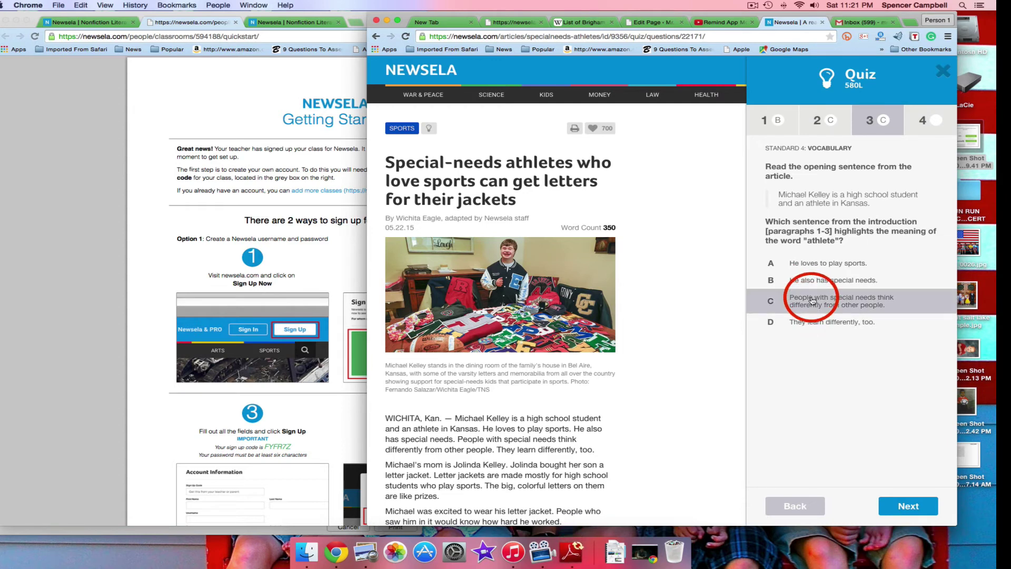
left_click(938, 123)
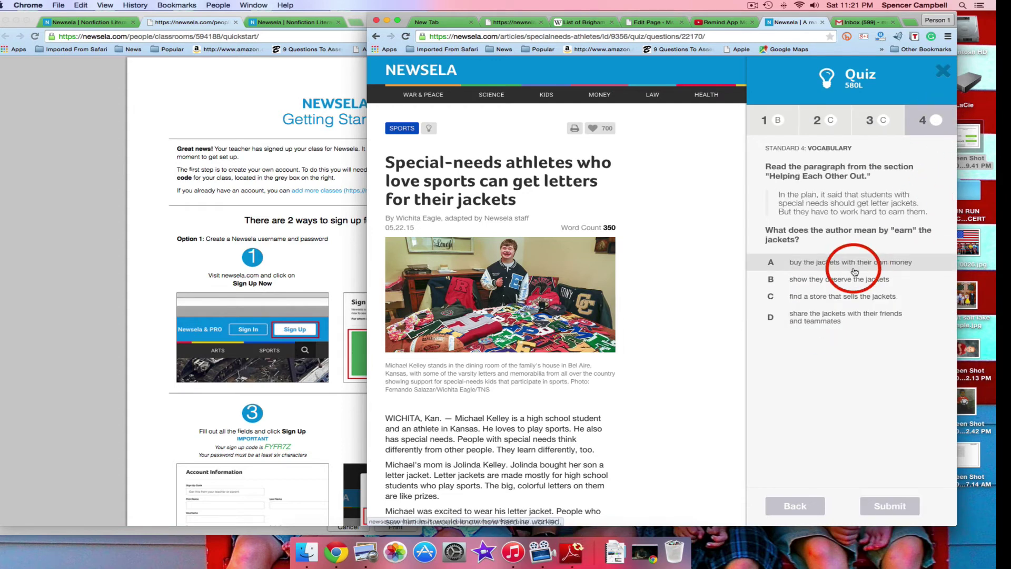
left_click(838, 263)
left_click(898, 514)
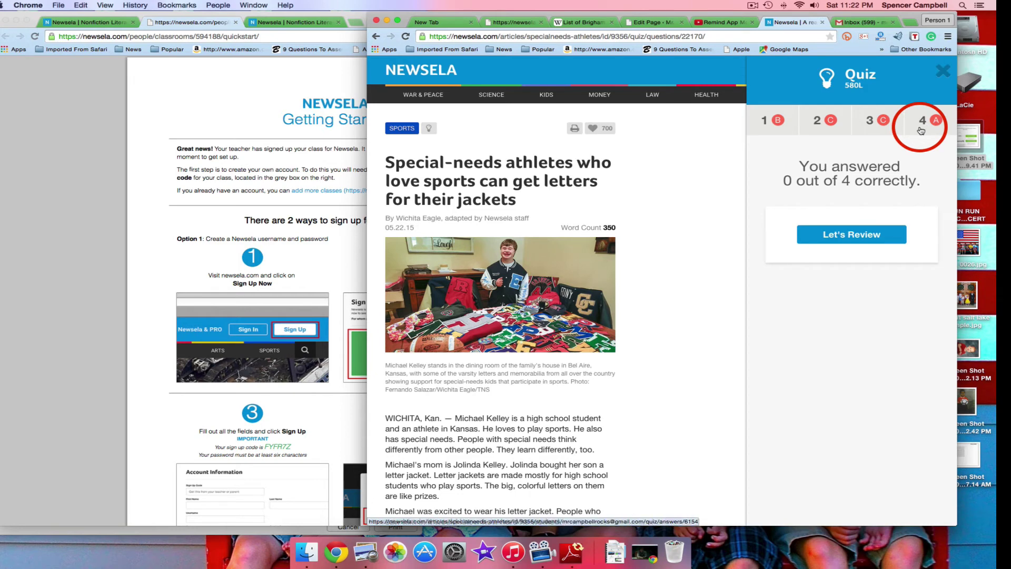
Review the answers to questions 1 through 4, then end the review
left_click(862, 238)
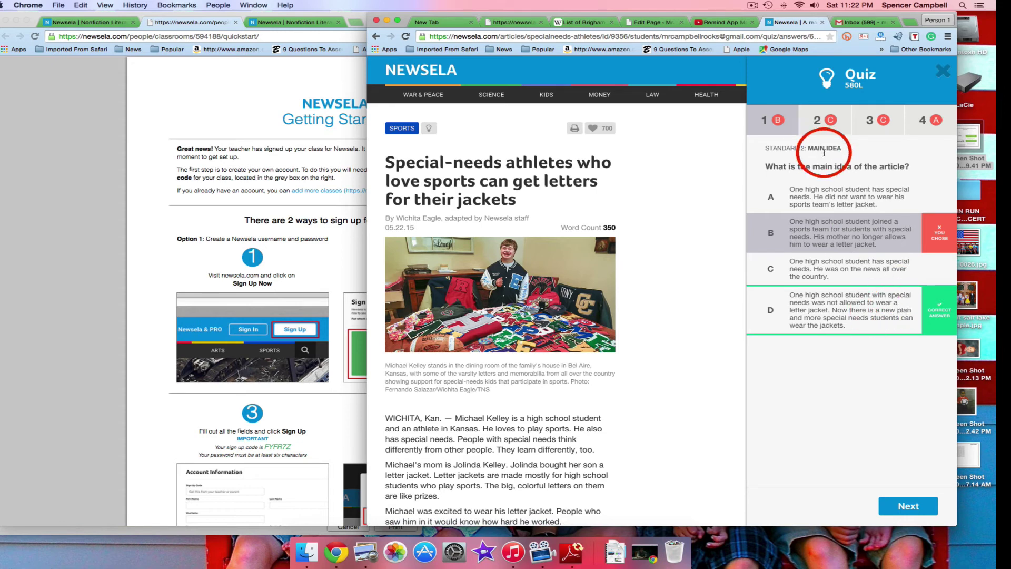
left_click(820, 119)
left_click(872, 122)
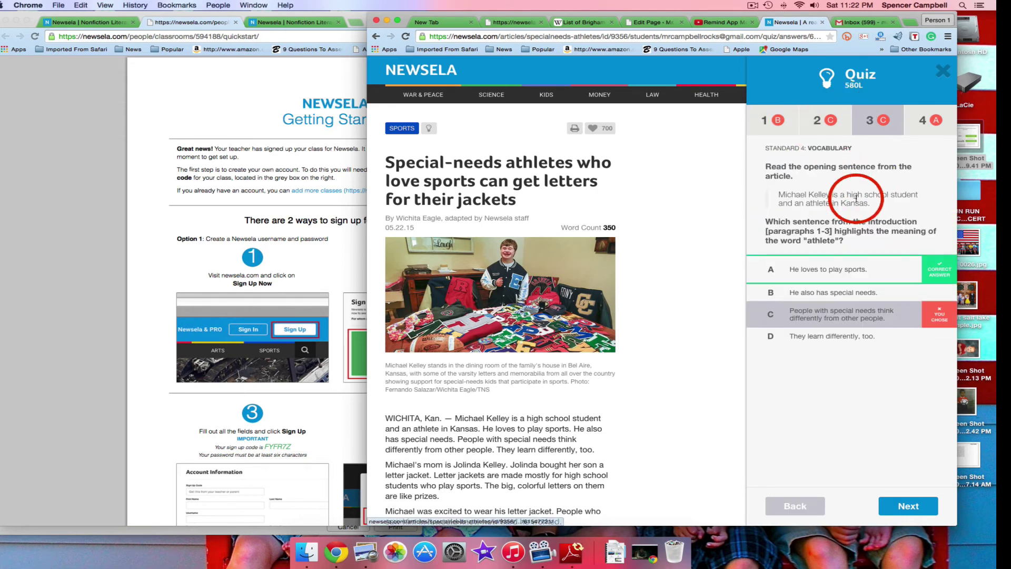
left_click(932, 123)
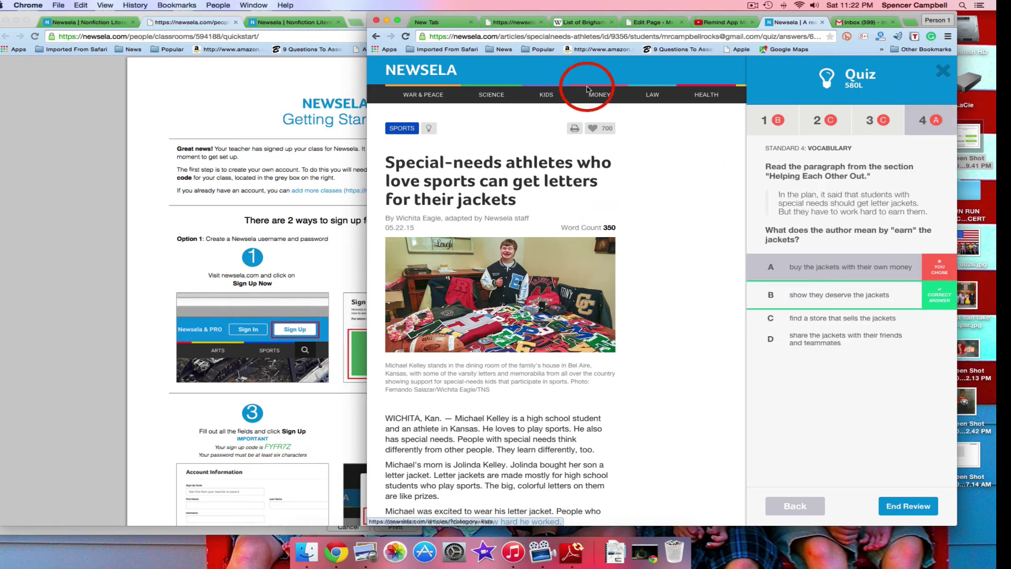
left_click(908, 505)
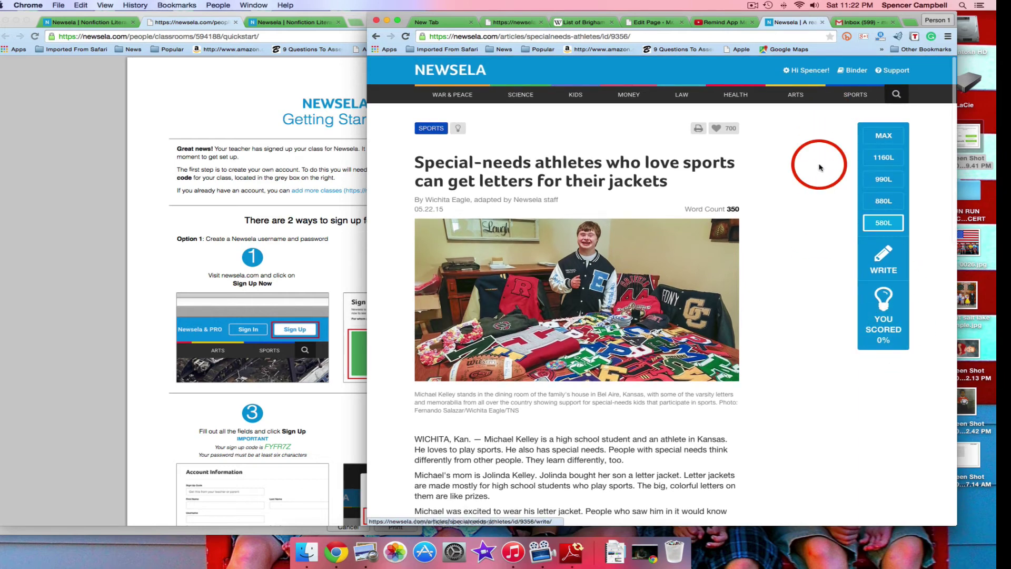
Check the Binder chart showing a 580 Lexile average, 0% quiz average and one quiz
mouse_move(857, 76)
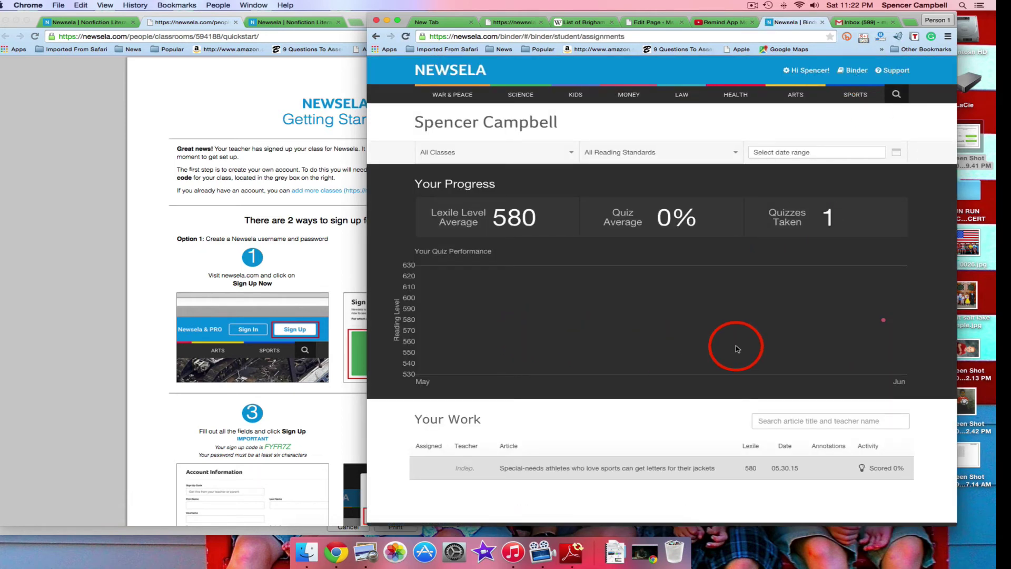
mouse_move(885, 324)
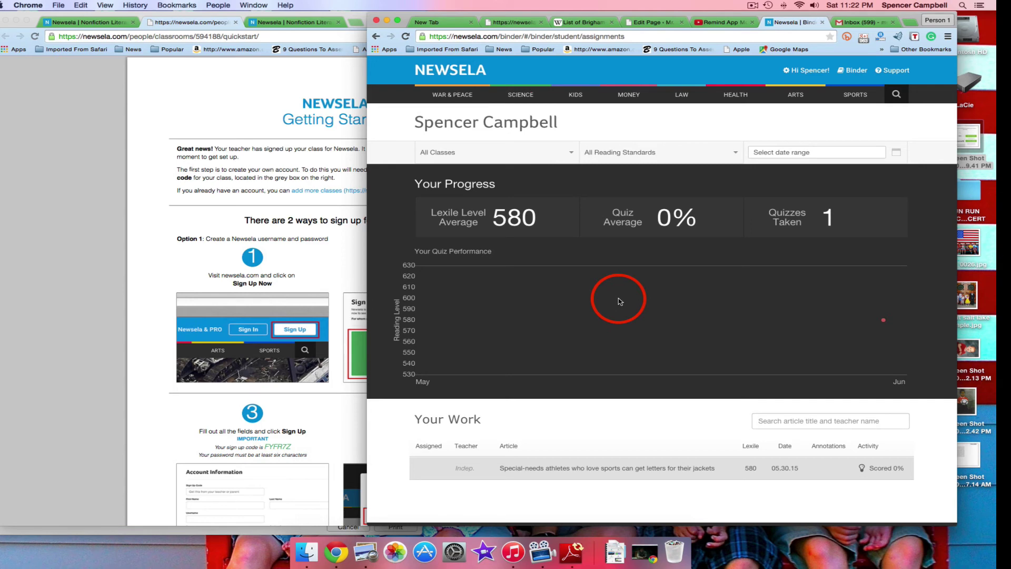
Load three more batches of older sports articles with More Articles
left_click(858, 102)
scroll(662, 337, "down", 4)
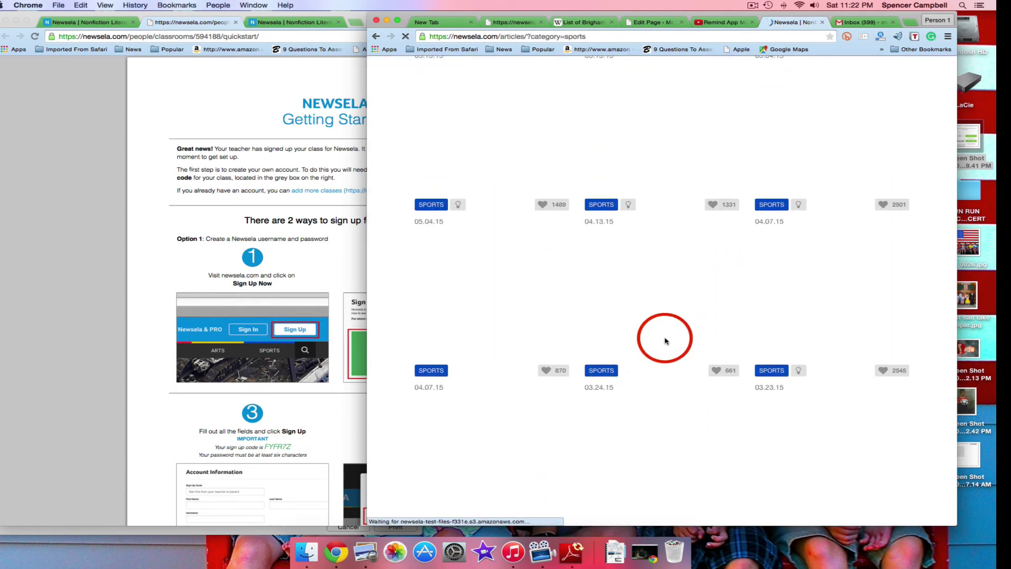
scroll(665, 340, "down", 5)
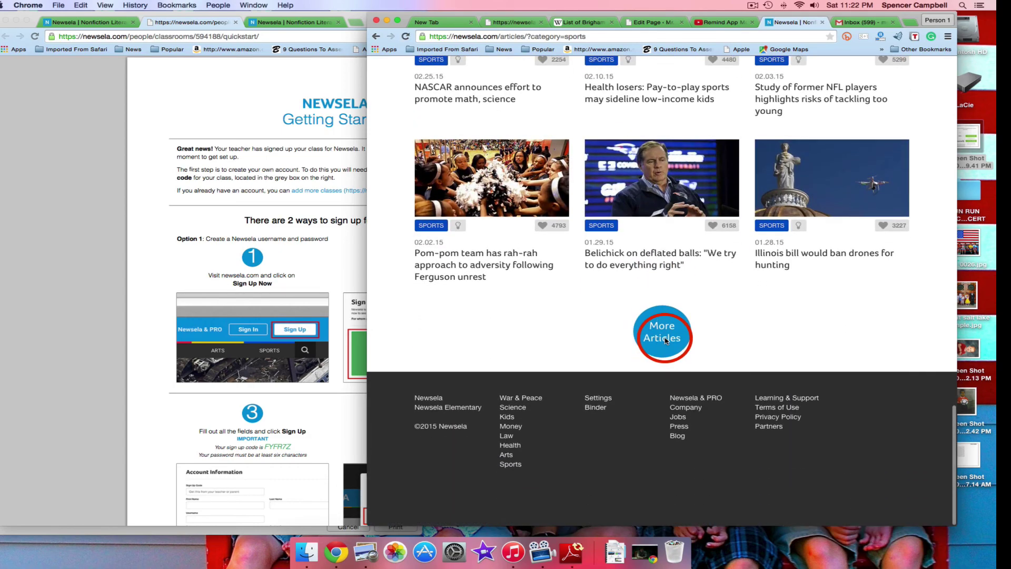
left_click(665, 340)
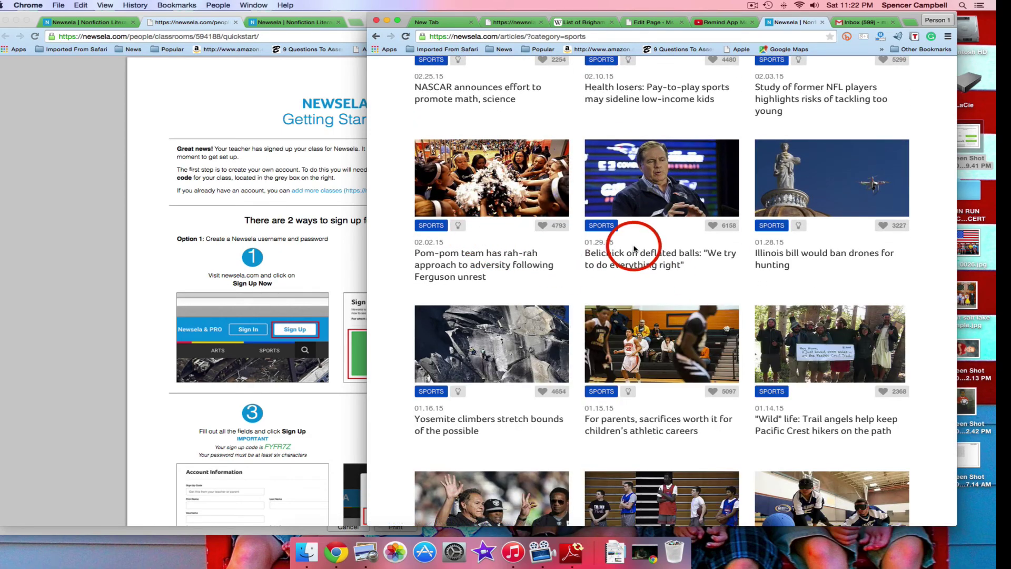
scroll(701, 289, "down", 20)
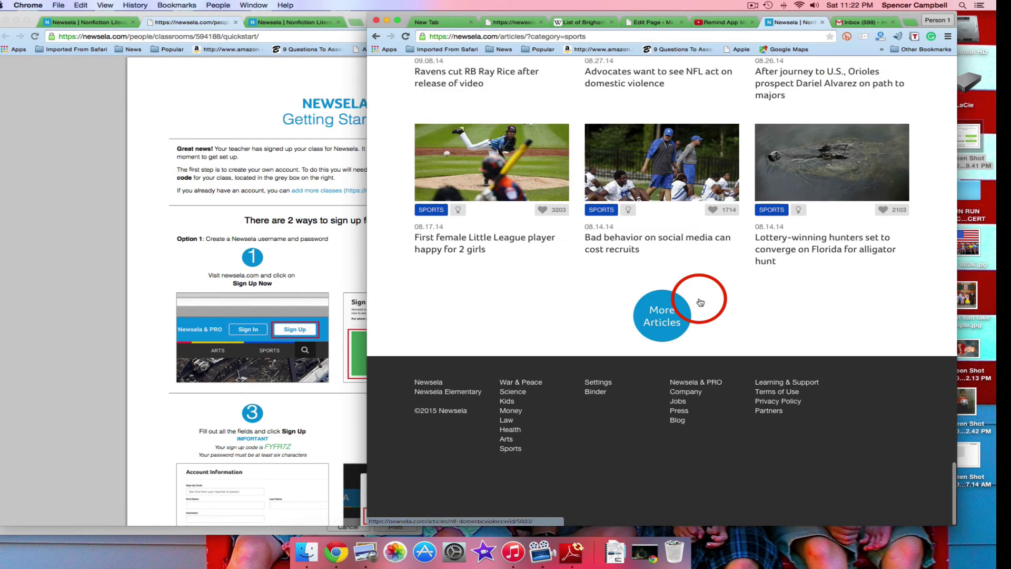
left_click(668, 329)
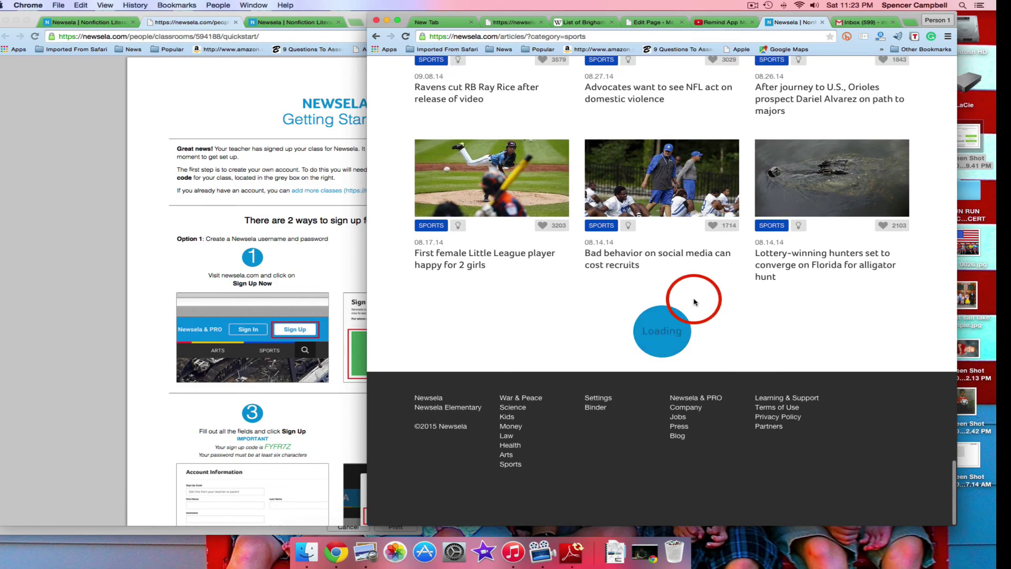
scroll(694, 302, "down", 20)
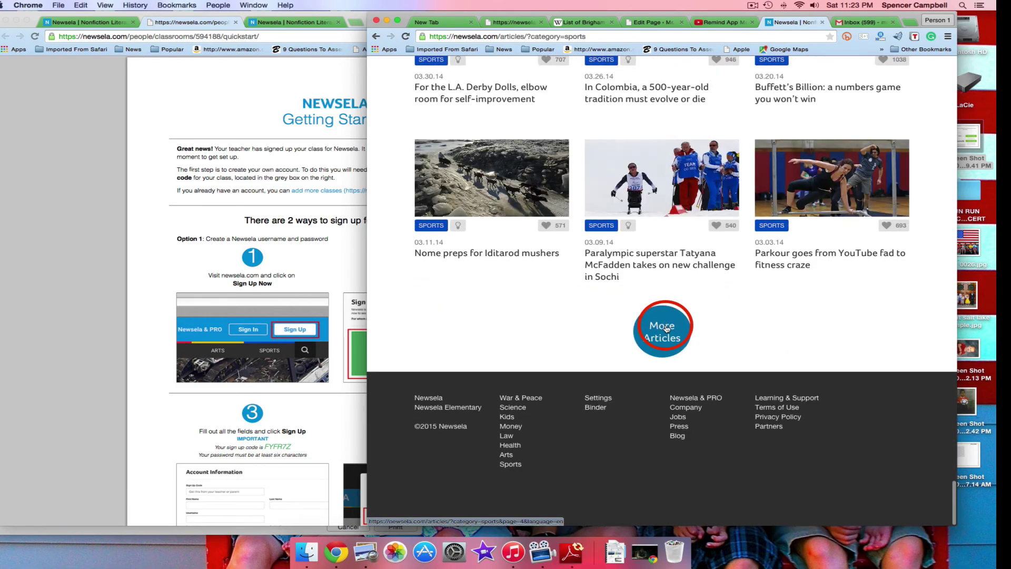
left_click(667, 328)
Scroll down through the loaded sports stories, then back to the top of the page
scroll(702, 316, "down", 4)
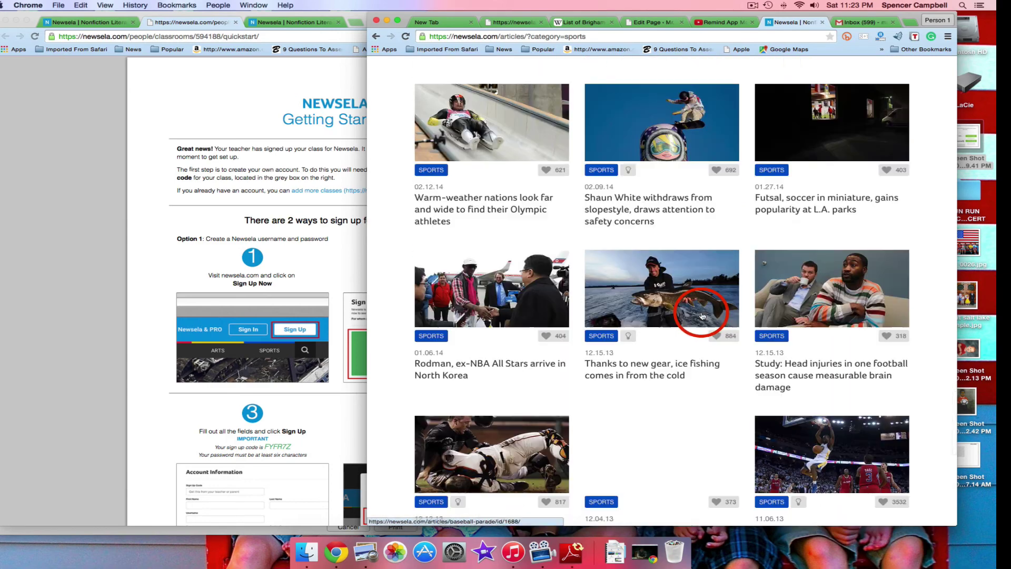
scroll(702, 316, "down", 15)
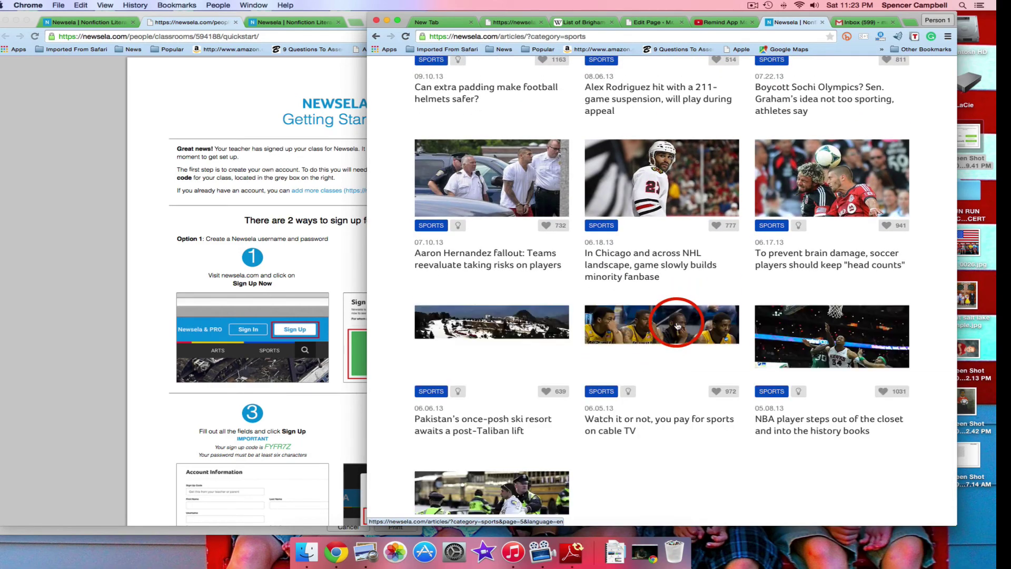
scroll(678, 325, "down", 5)
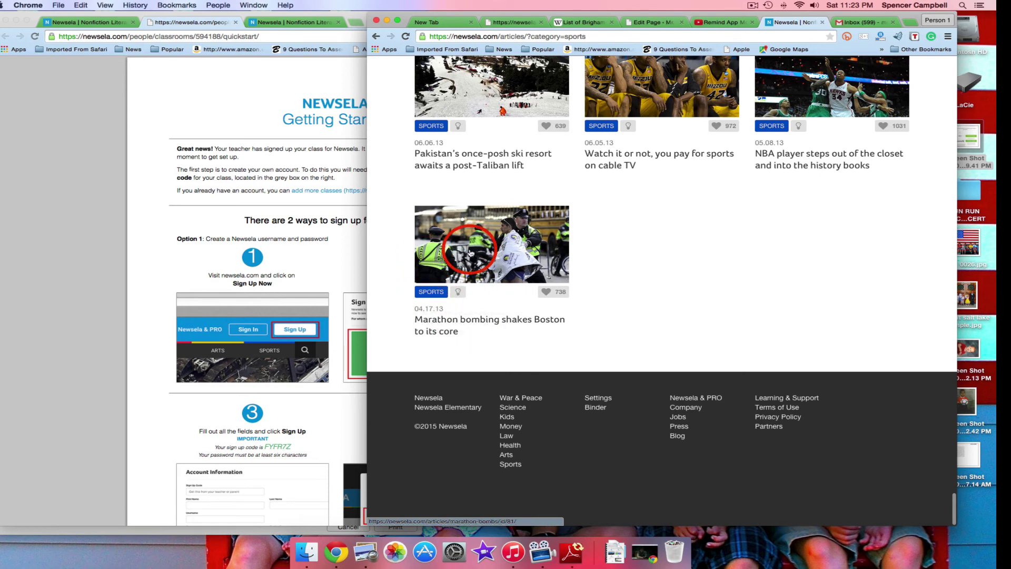
scroll(716, 288, "up", 2)
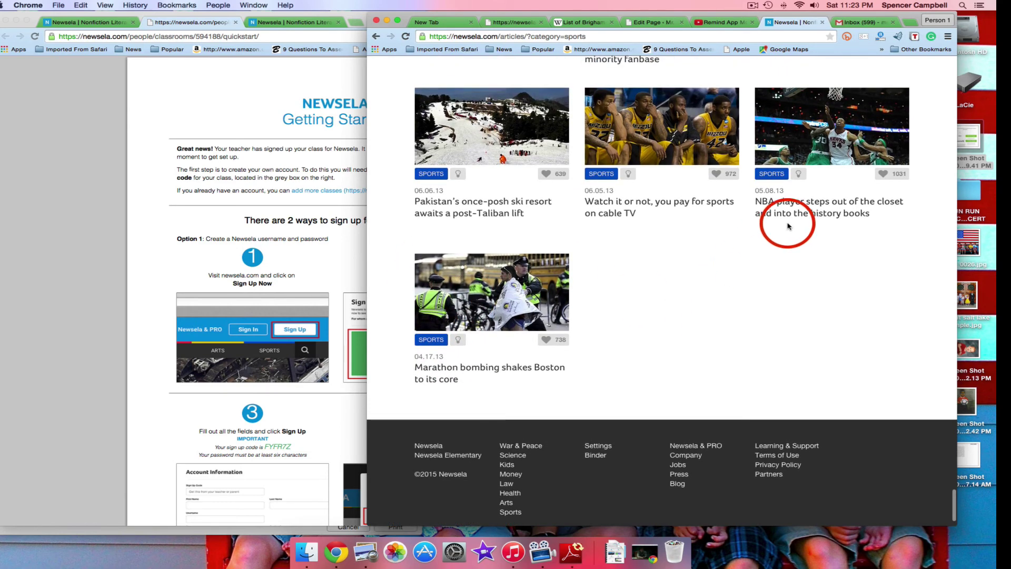
scroll(447, 205, "up", 6)
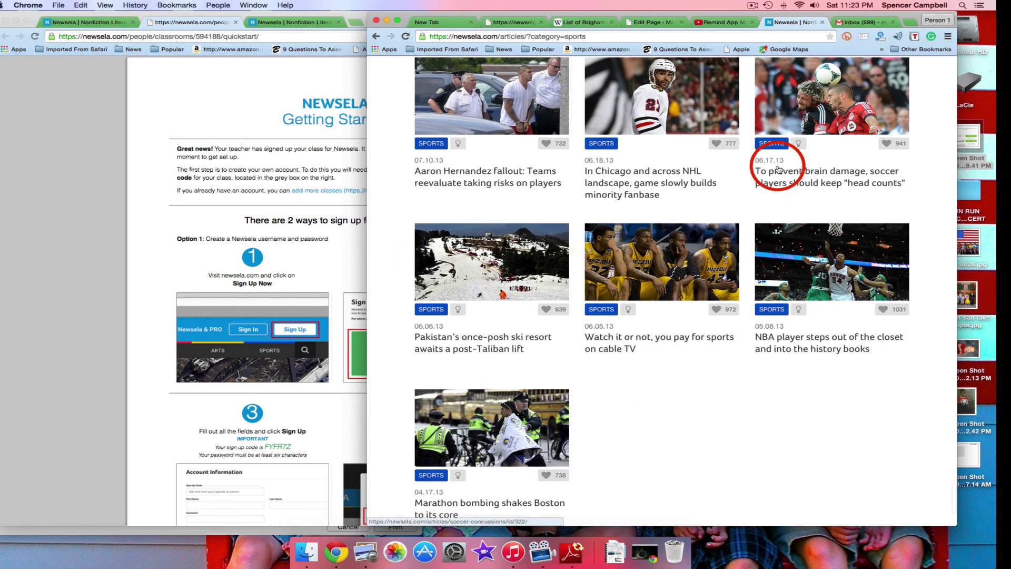
scroll(769, 212, "up", 5)
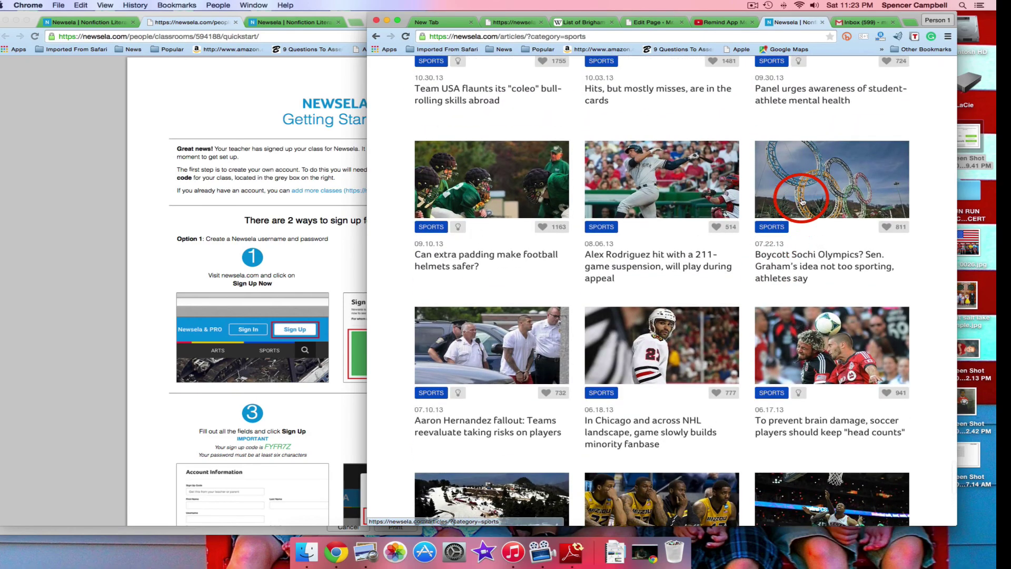
scroll(679, 257, "up", 7)
scroll(680, 257, "up", 20)
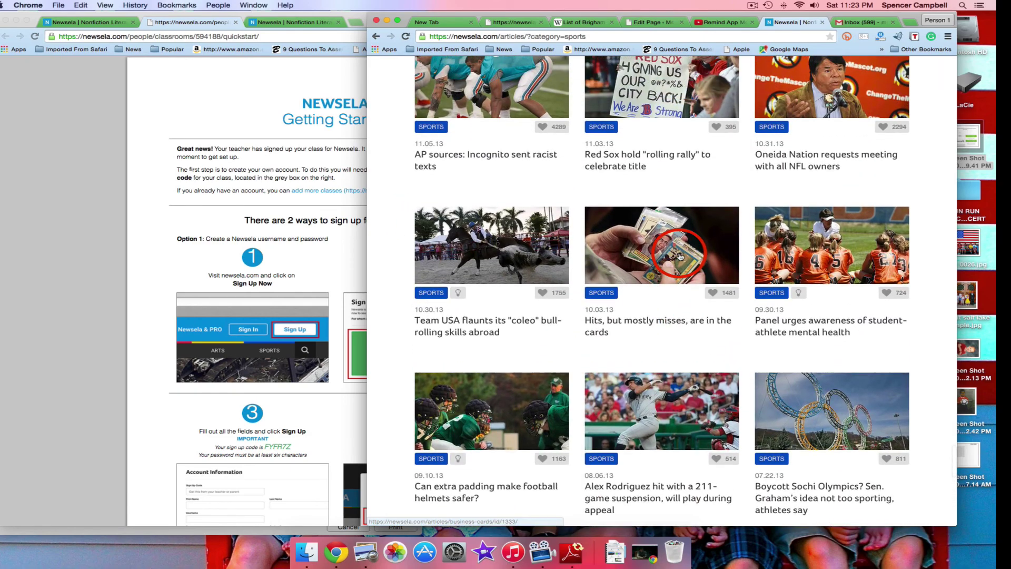
scroll(679, 257, "up", 20)
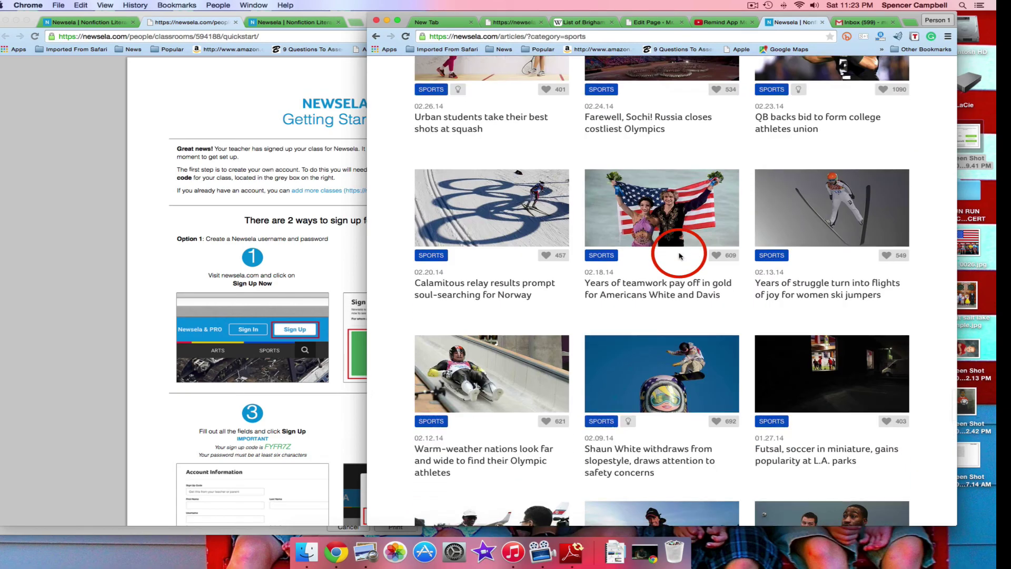
scroll(680, 256, "up", 20)
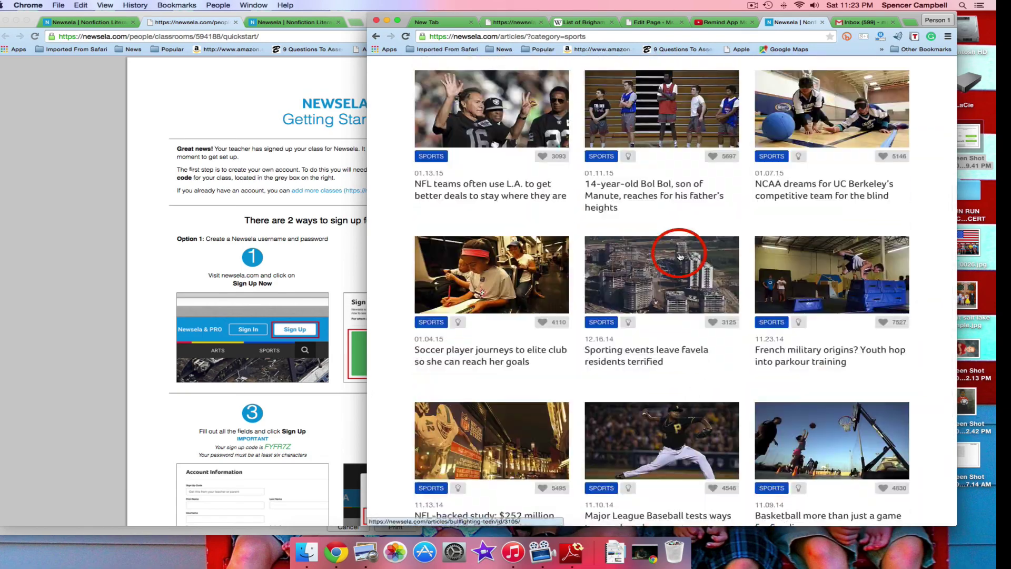
scroll(680, 256, "up", 5)
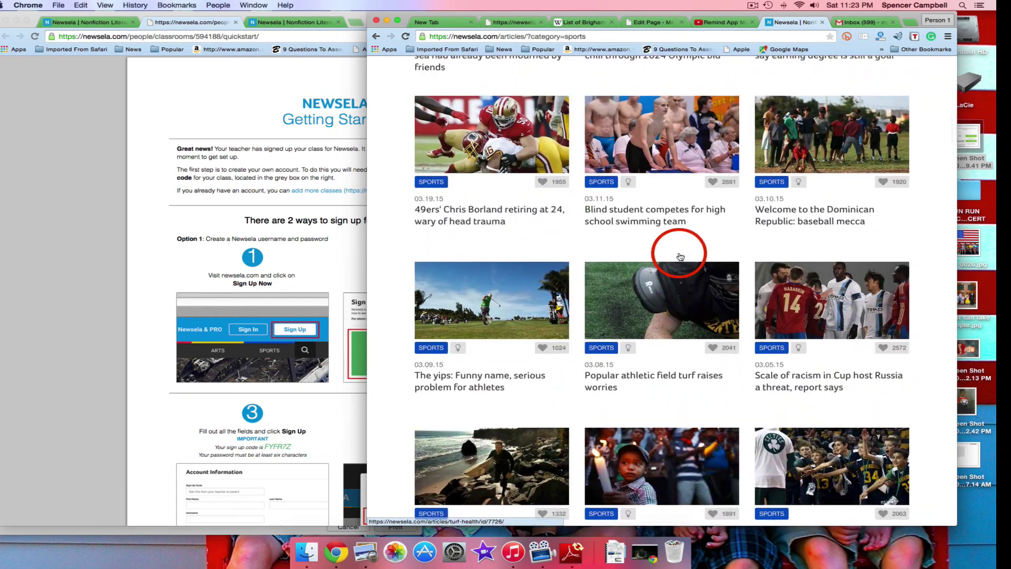
scroll(680, 256, "up", 15)
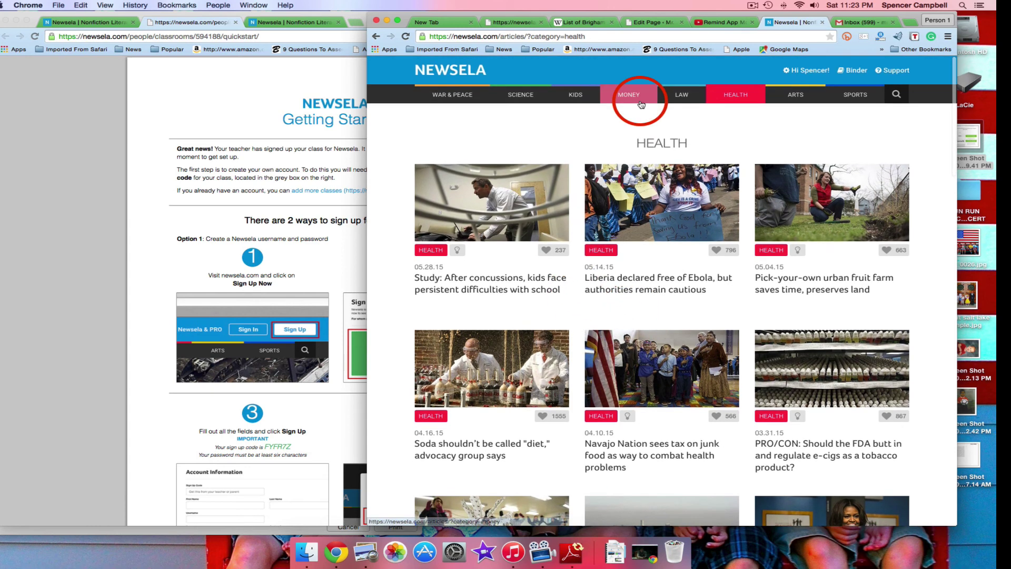
Go to newsela.com/summer to reopen the Summer Reading Challenge page
left_click_drag(587, 36, 501, 40)
type("summer")
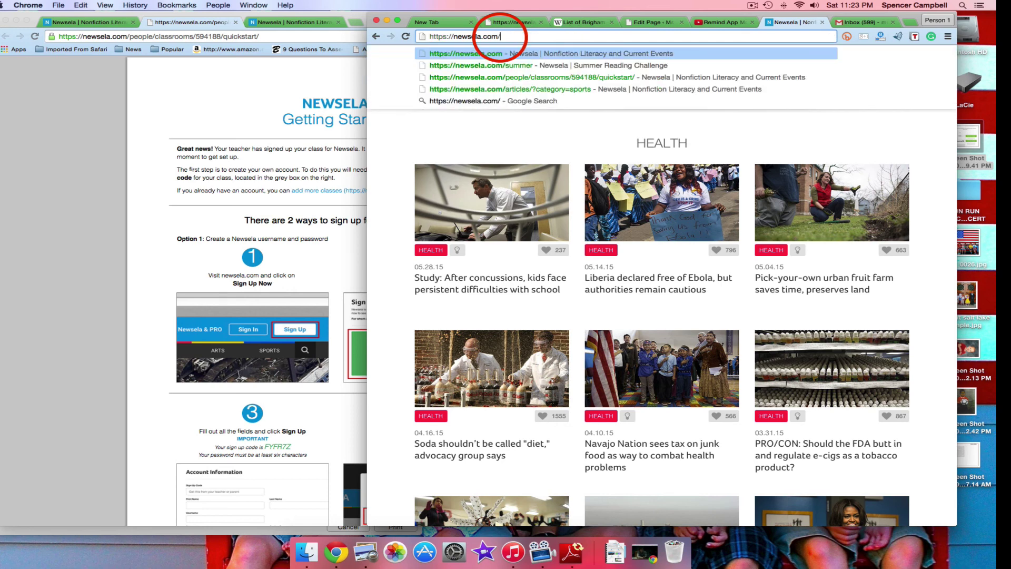
key("Return")
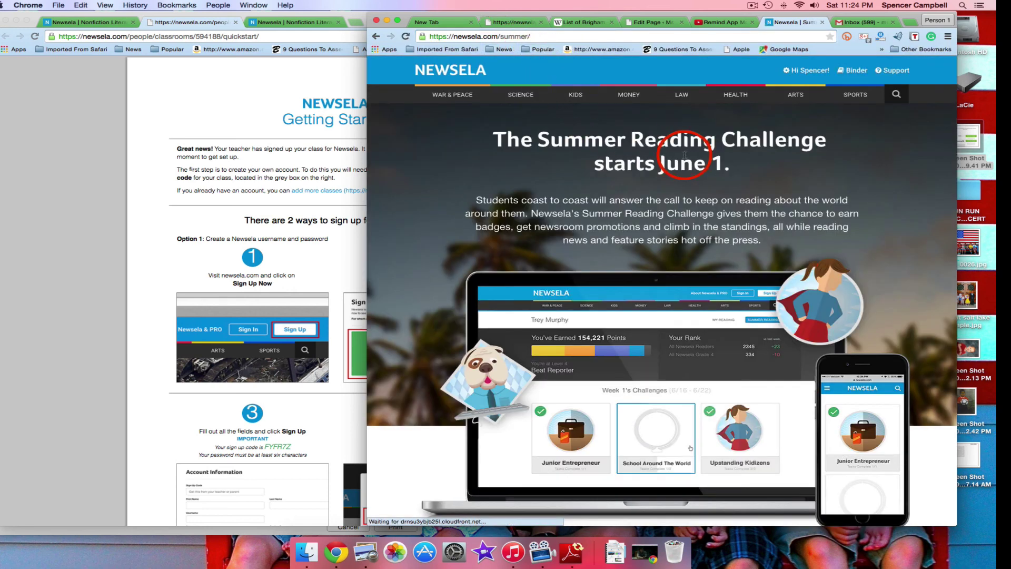
scroll(748, 252, "down", 5)
scroll(753, 259, "down", 15)
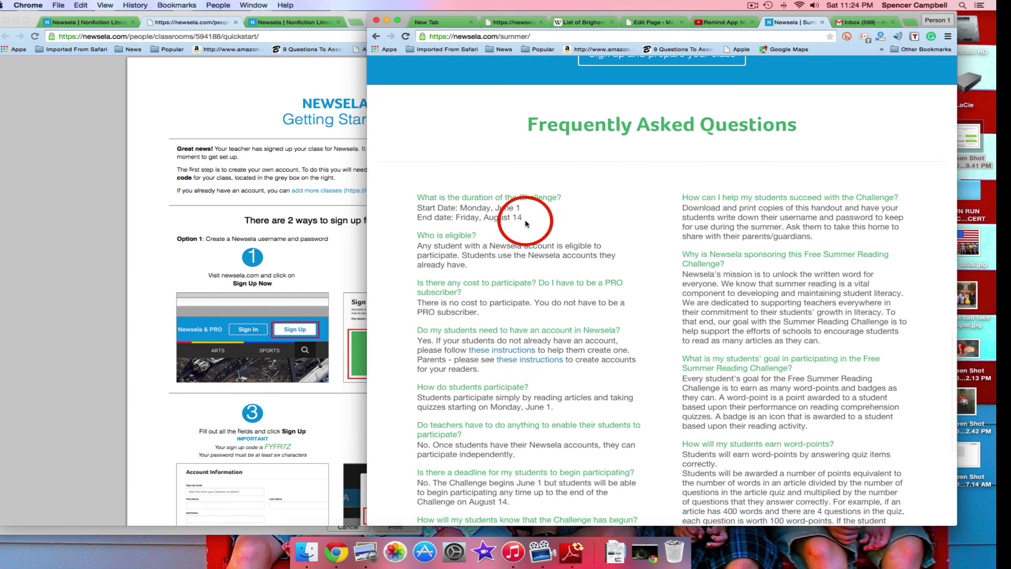
left_click_drag(522, 218, 394, 215)
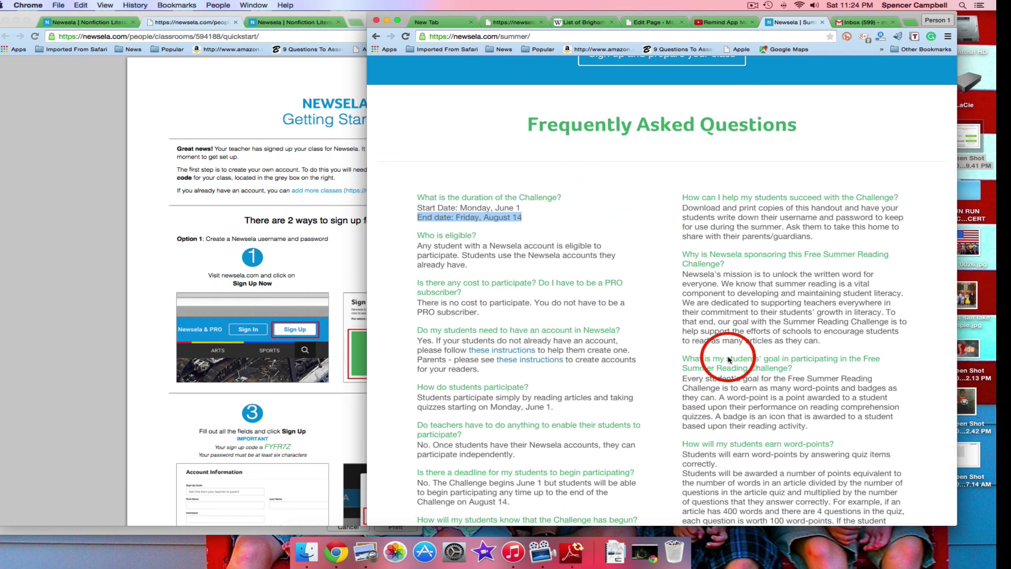
scroll(639, 424, "up", 10)
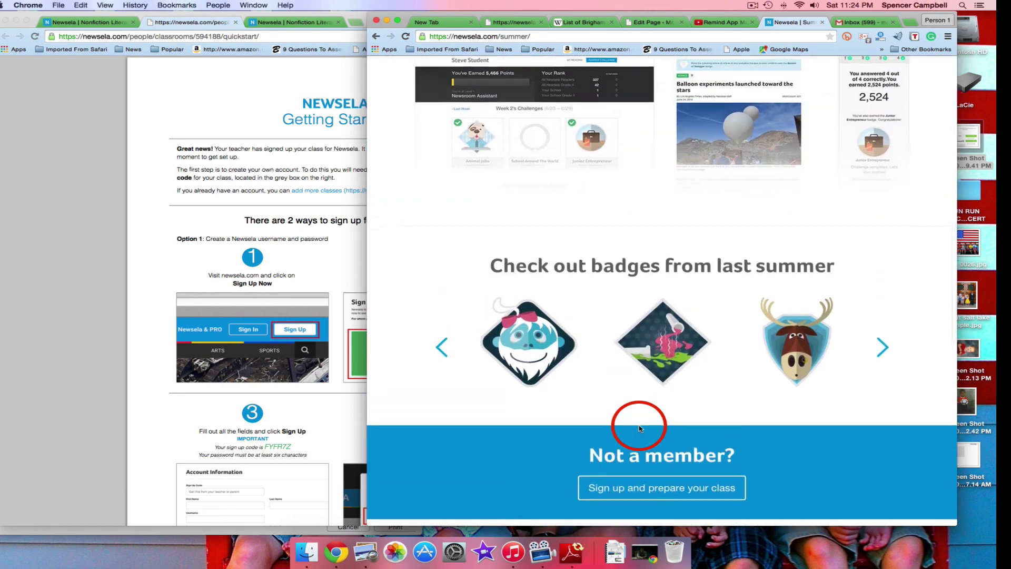
scroll(639, 428, "up", 10)
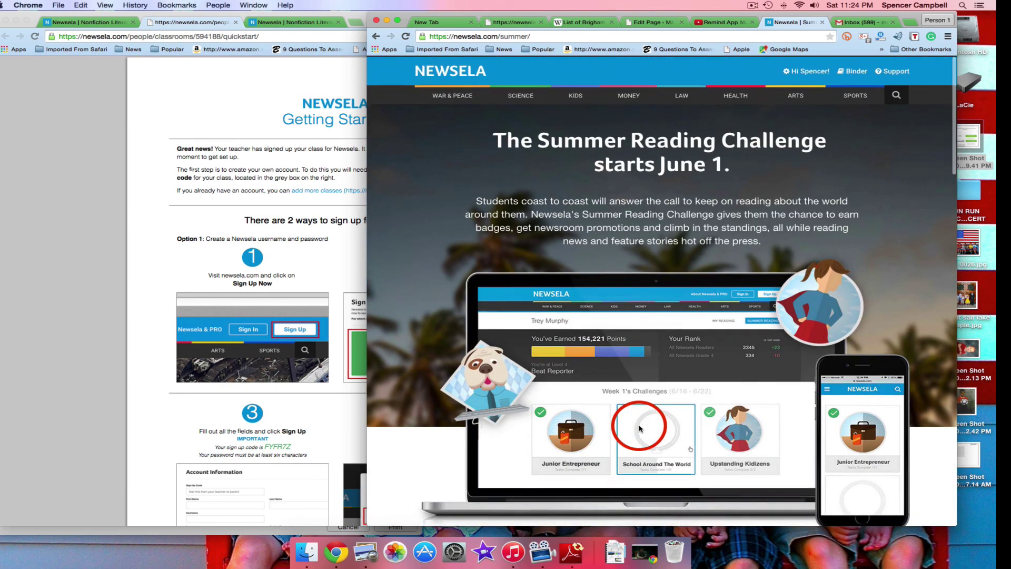